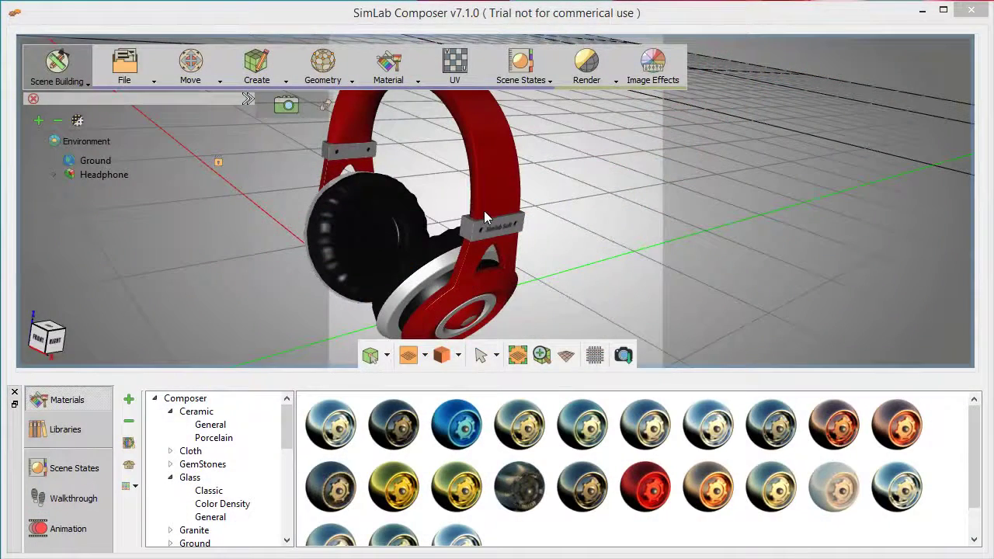
Expand the Headphone assembly in the scene tree down to its individual polySurface parts and look through them.
middle_click_drag(484, 210, 532, 226)
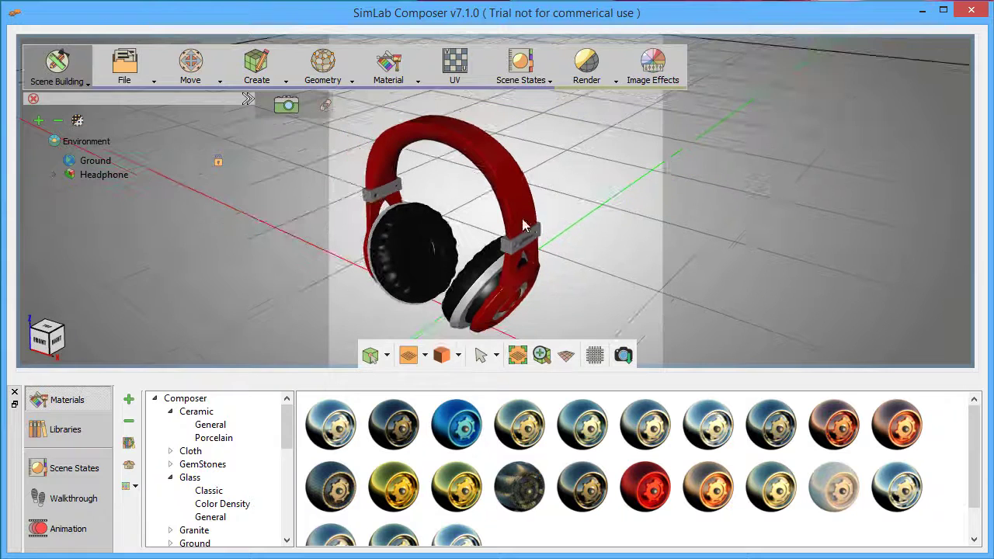
left_click(53, 174)
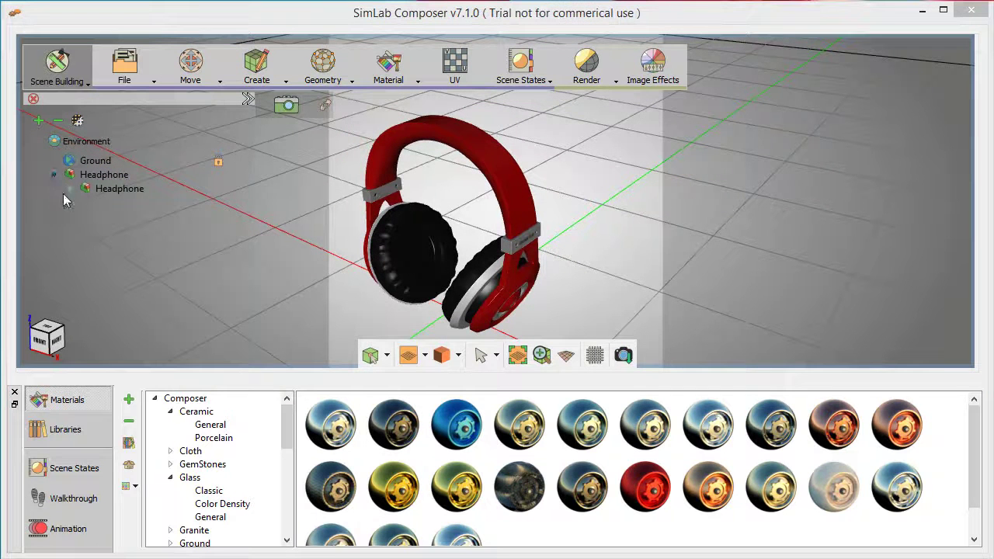
left_click(70, 188)
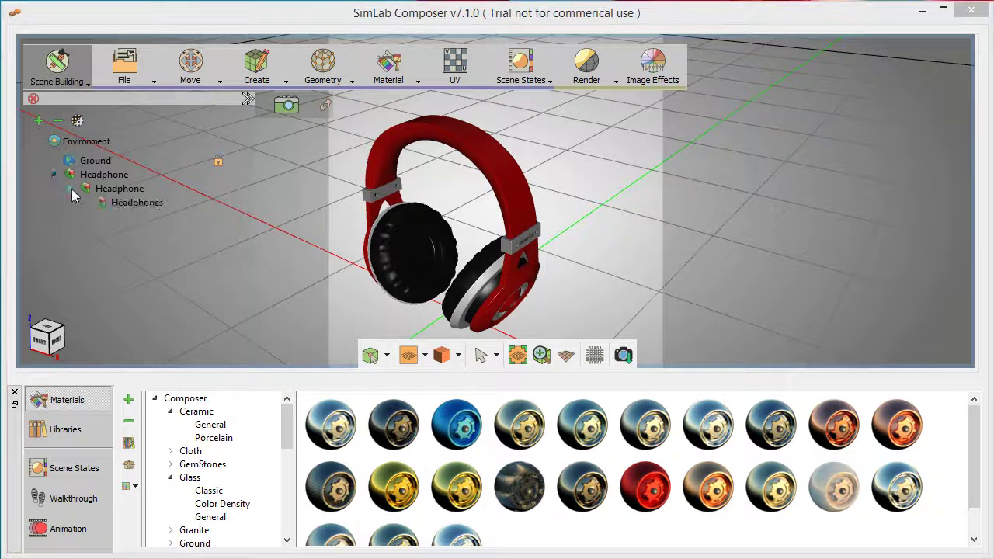
left_click(115, 231)
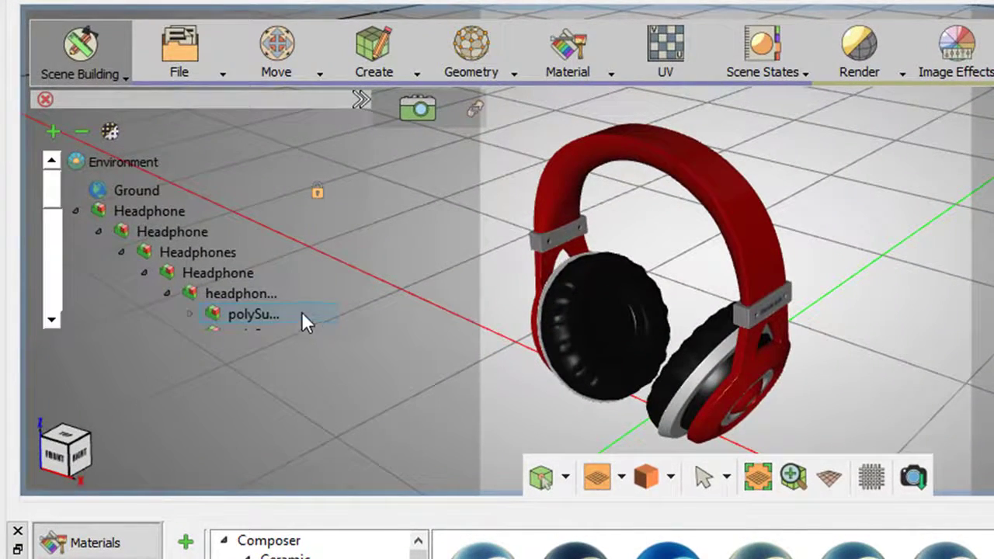
left_click(50, 320)
left_click(51, 321)
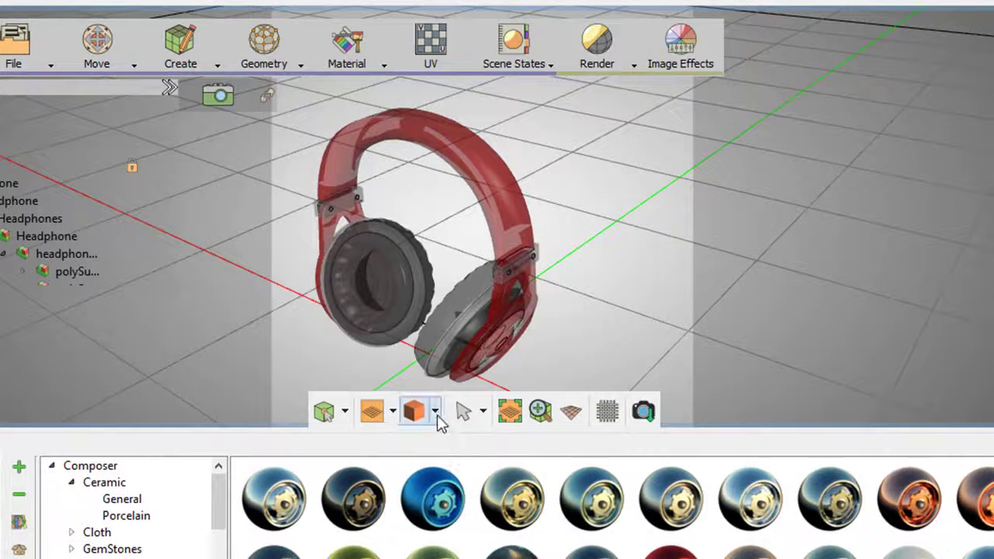
Switch the viewport to Real Time rendering and apply the Blue Anodized material to the headphones.
left_click(436, 412)
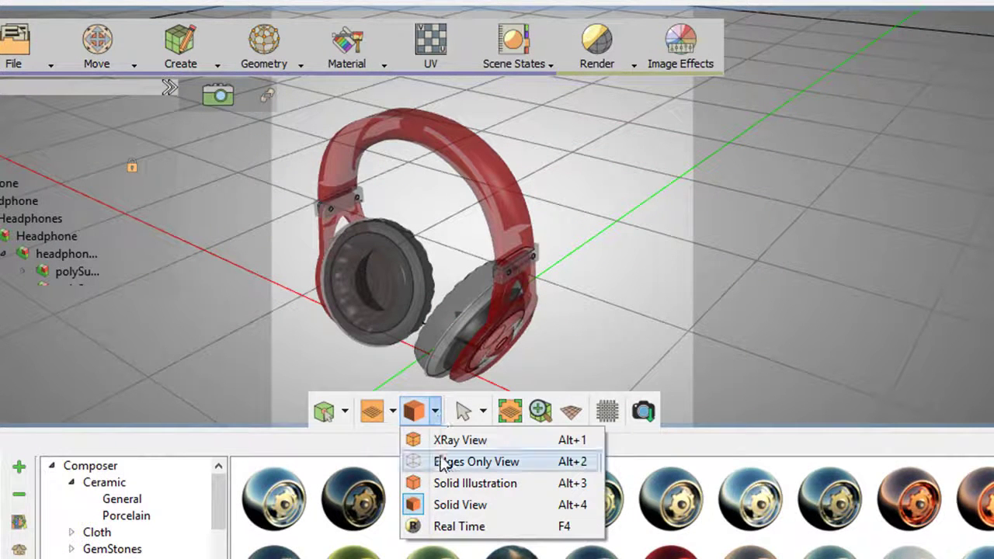
left_click(459, 526)
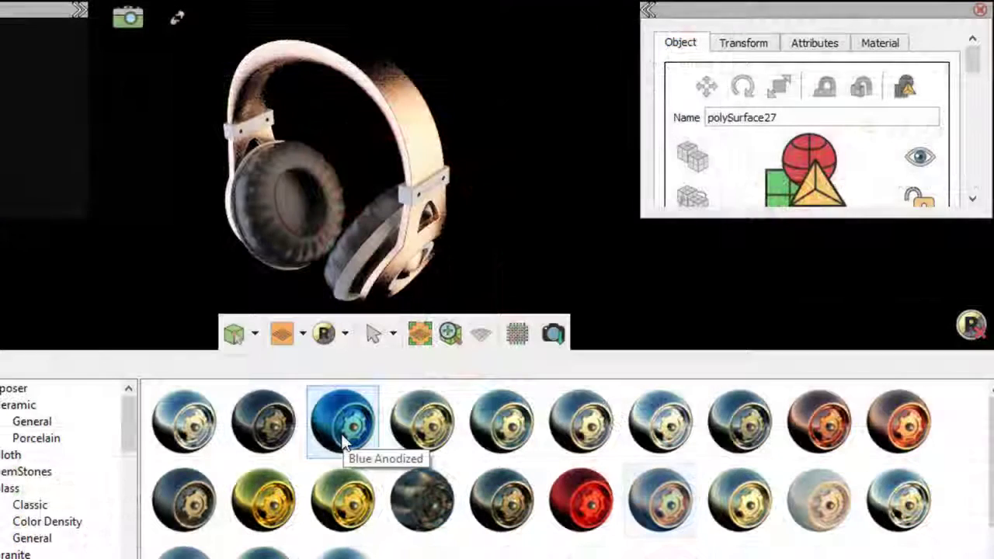
left_click_drag(344, 440, 381, 218)
left_click_drag(425, 143, 425, 143)
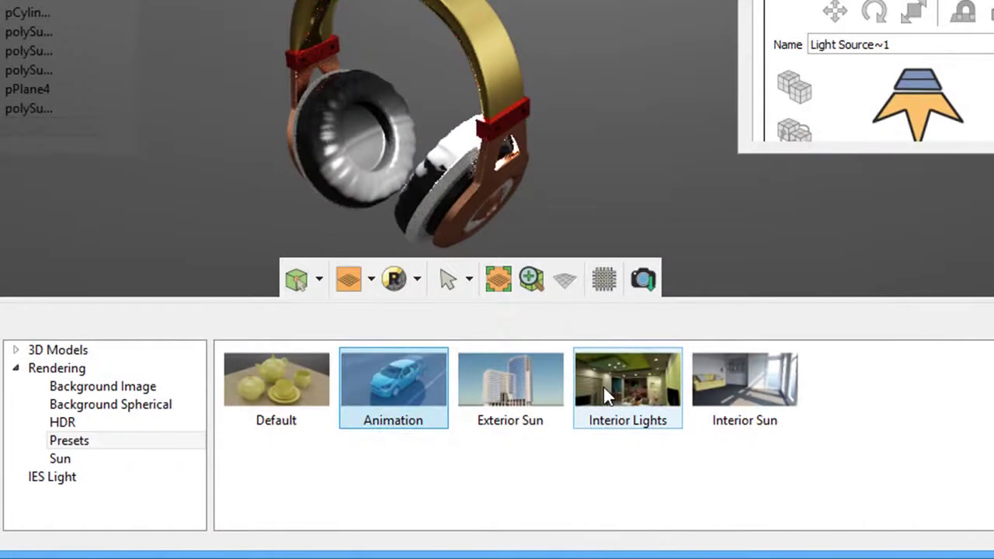
Apply the Interior Lights preset followed by the Interior Sun preset to the headphone scene, and open the HDR environment library.
left_click(606, 396)
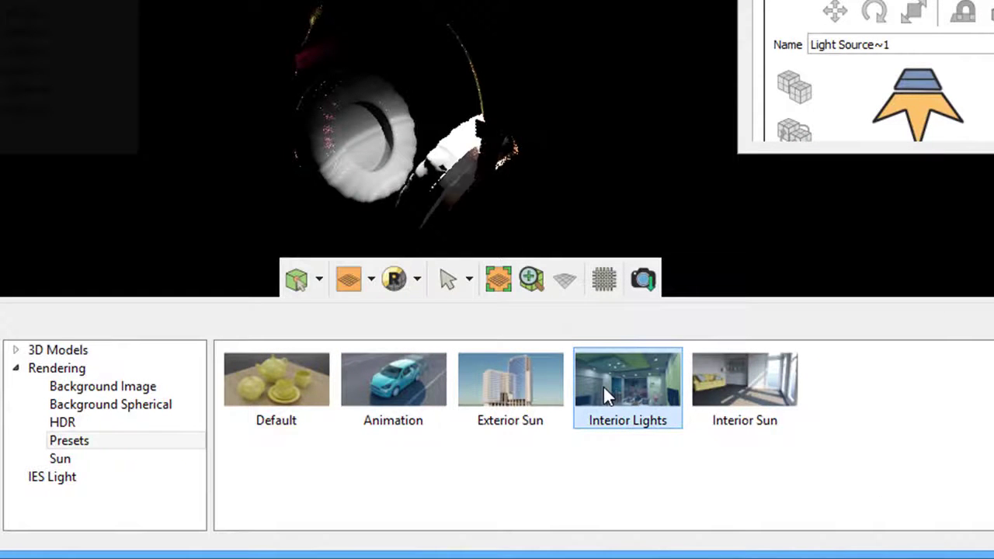
left_click(747, 394)
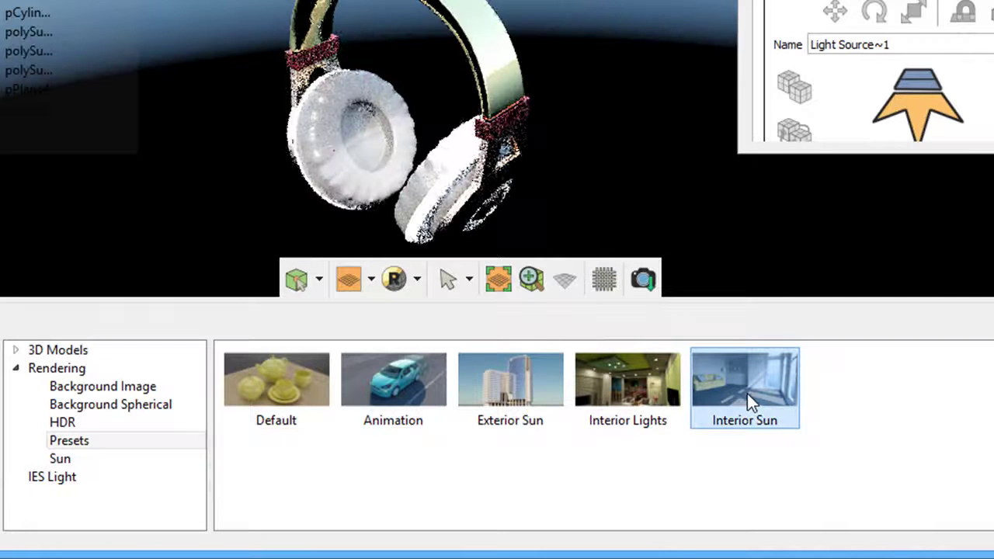
left_click(67, 424)
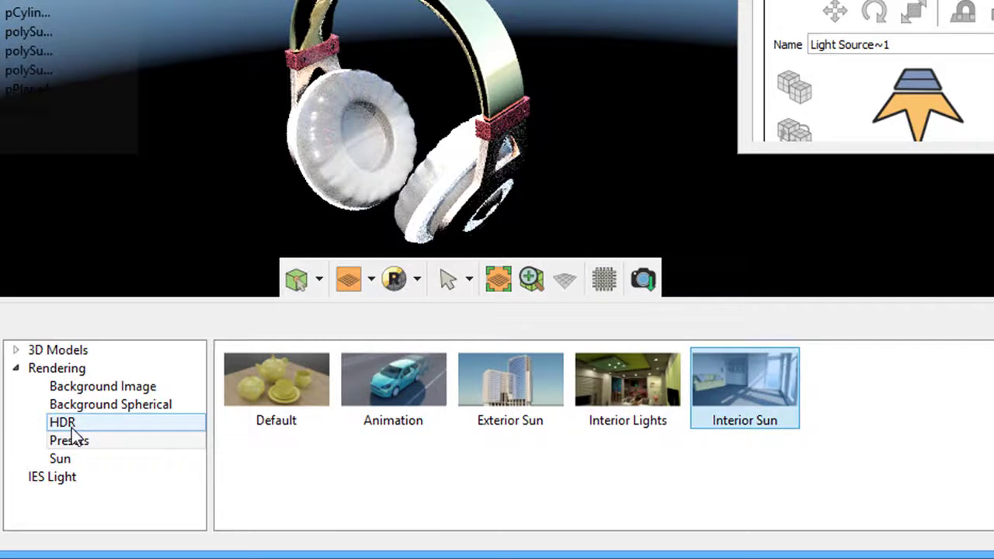
left_click(730, 452)
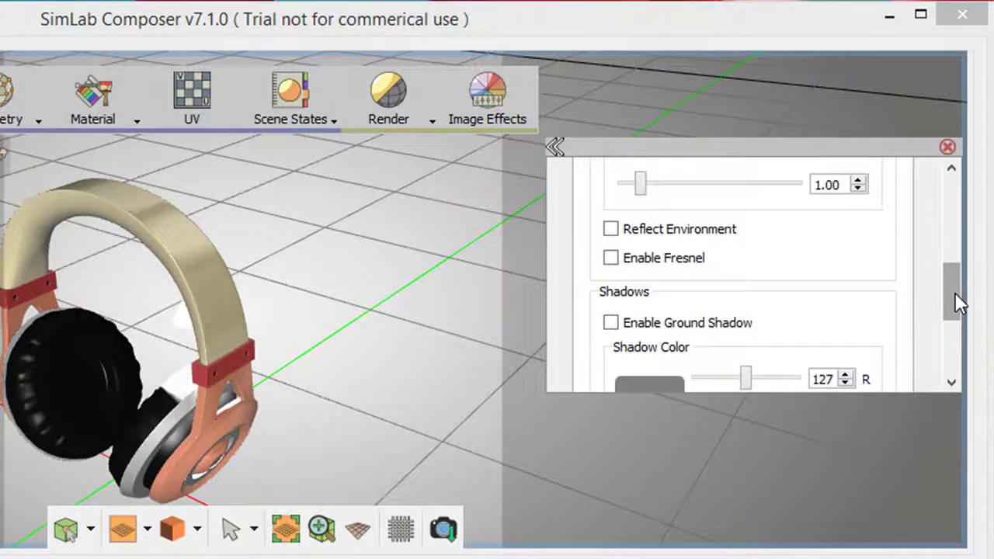
Enable the ground shadow in the headphone scene's shadow settings.
mouse_move(955, 292)
left_mouse_down()
mouse_move(963, 263)
mouse_move(963, 288)
left_mouse_up()
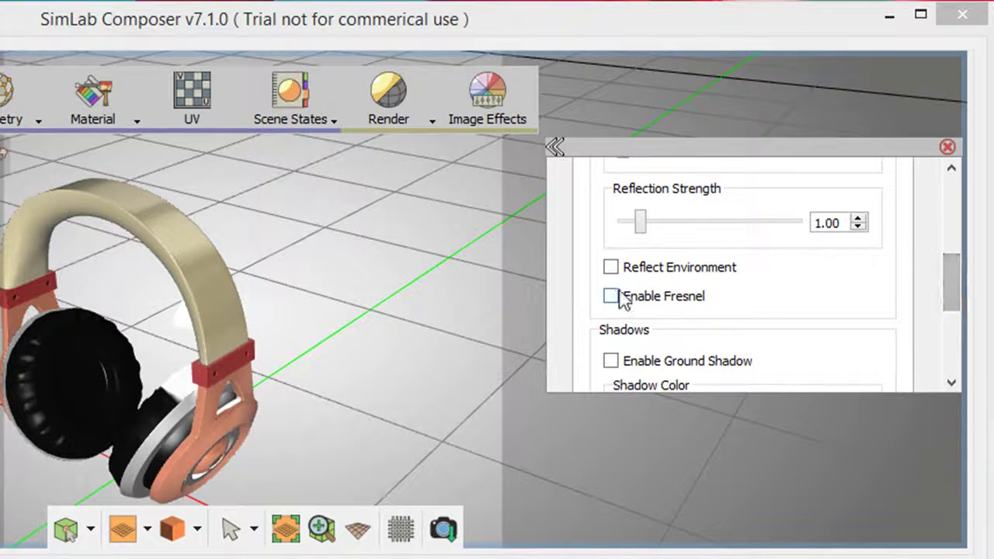
left_click(610, 362)
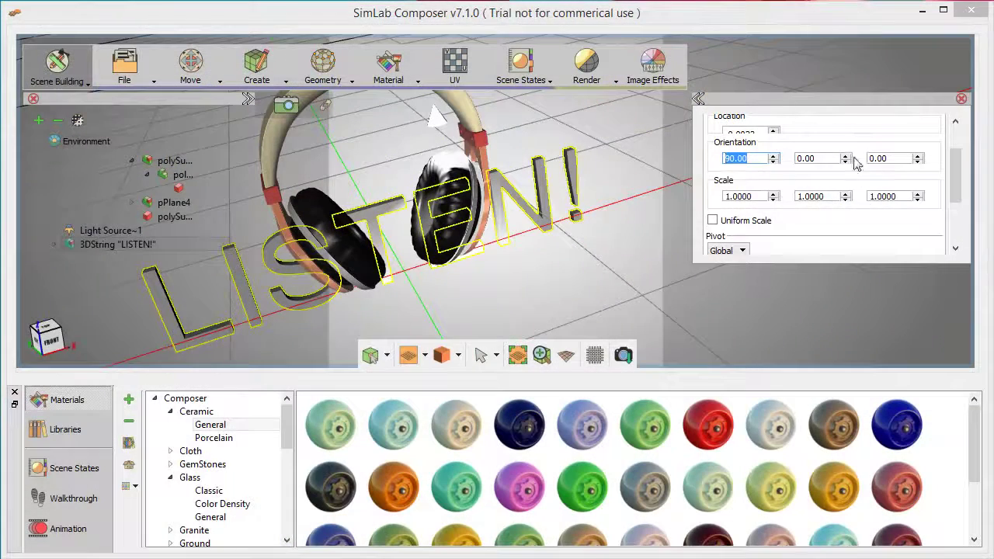
Move the "LISTEN!" 3D text about 0.039 forward from the headphones along its blue axis, and shift it sideways along its red axis.
left_click_drag(956, 175, 956, 150)
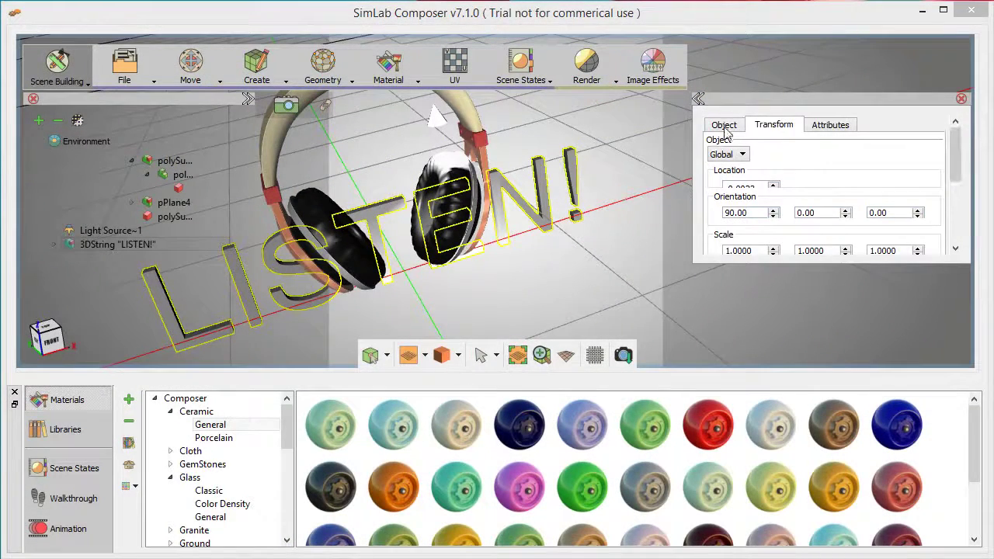
left_click(724, 126)
left_click(744, 159)
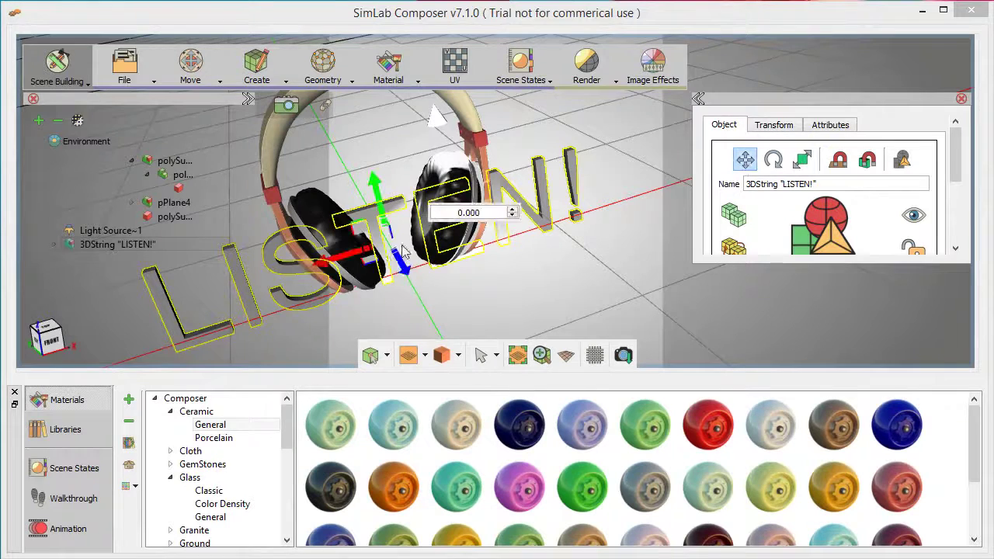
left_click_drag(398, 270, 435, 268)
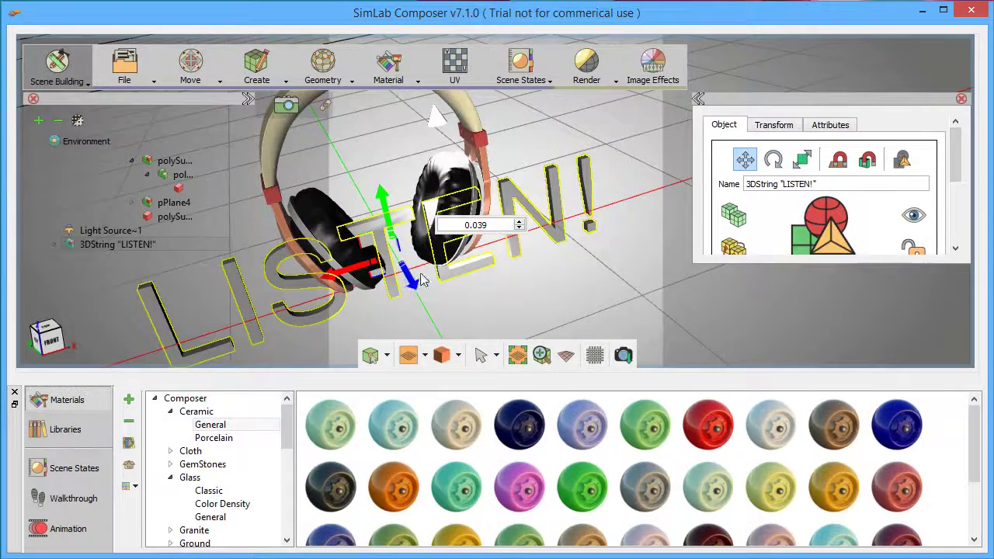
left_click_drag(359, 273, 260, 301)
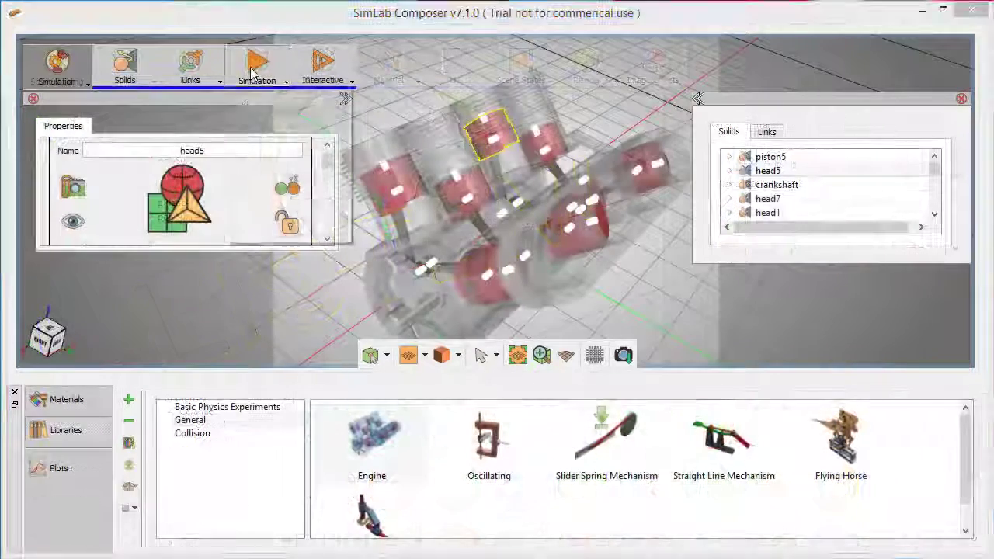
Run the motion simulation of the engine model.
left_click(252, 73)
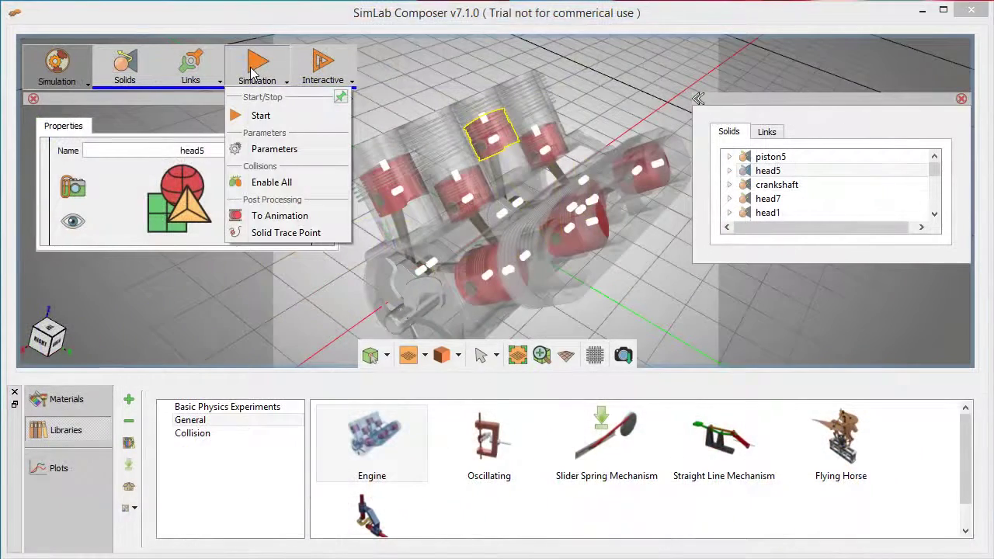
left_click(262, 115)
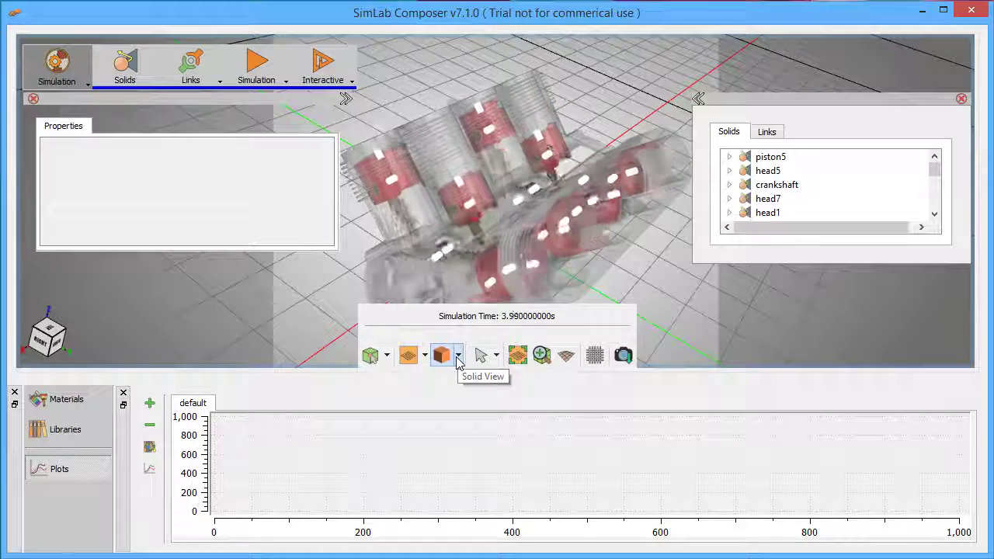
left_click(250, 78)
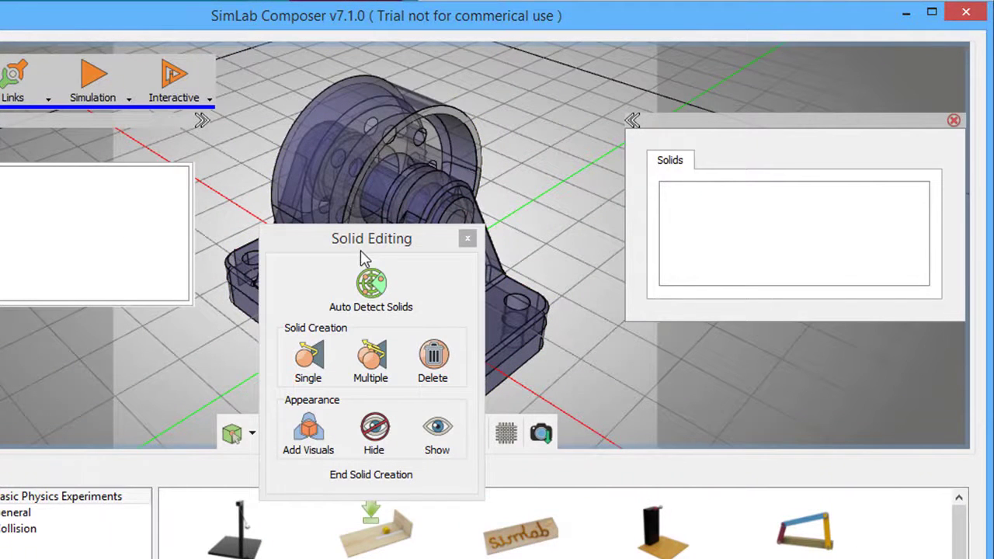
Auto-detect the solids of the wheel-and-bracket assembly and end solid creation.
left_click(366, 245)
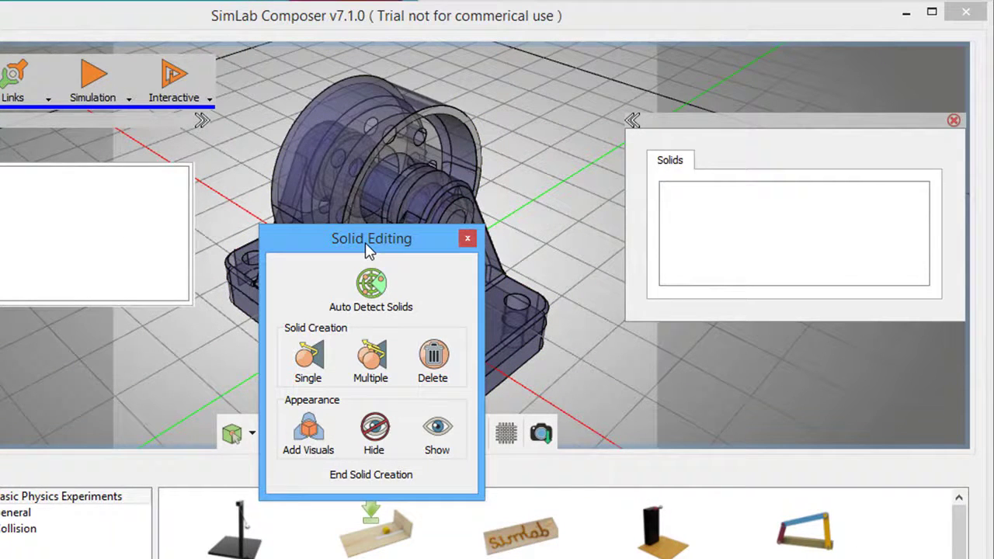
left_click(379, 286)
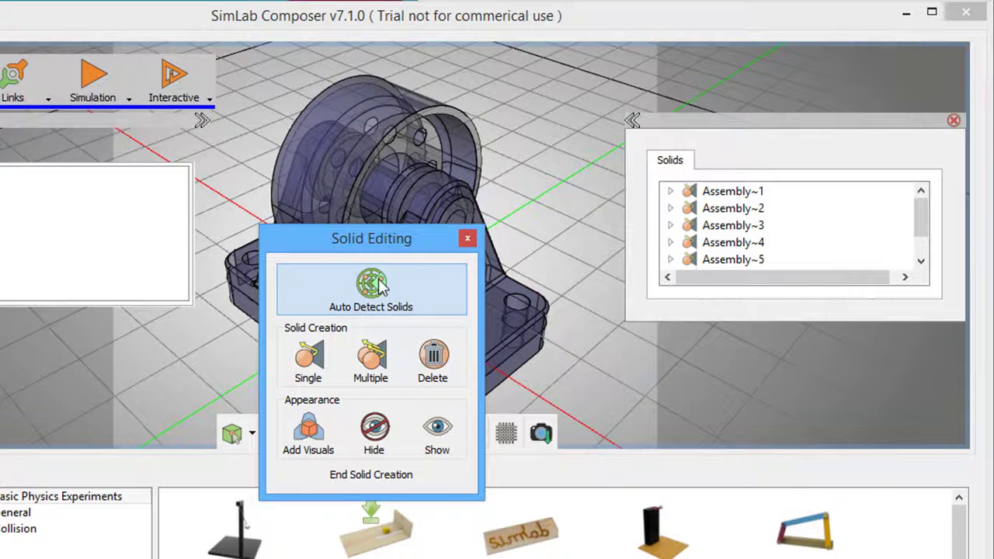
left_click(377, 475)
Check which parts the detected solids Assembly~1 to Assembly~4 represent by highlighting them in the model.
left_click(755, 191)
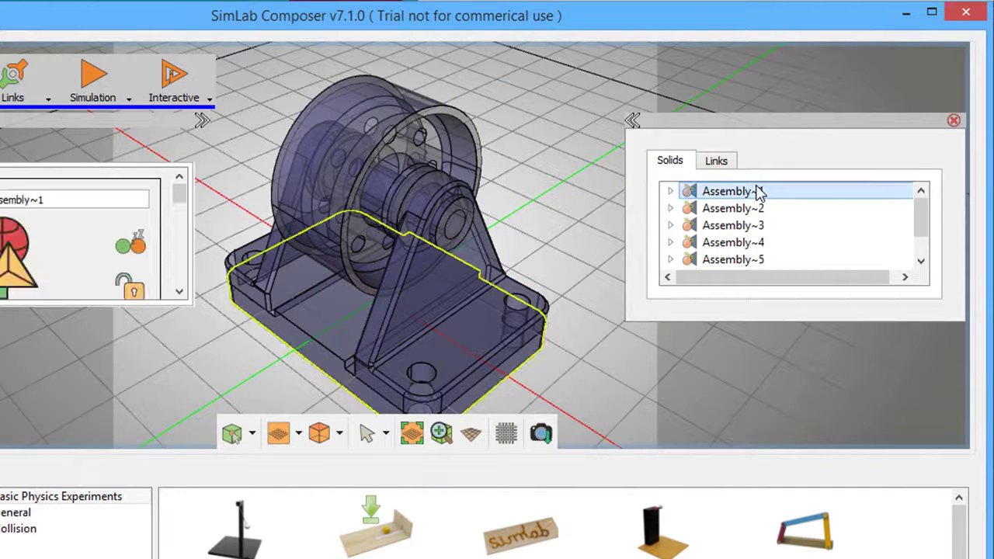
left_click(733, 208)
left_click(731, 226)
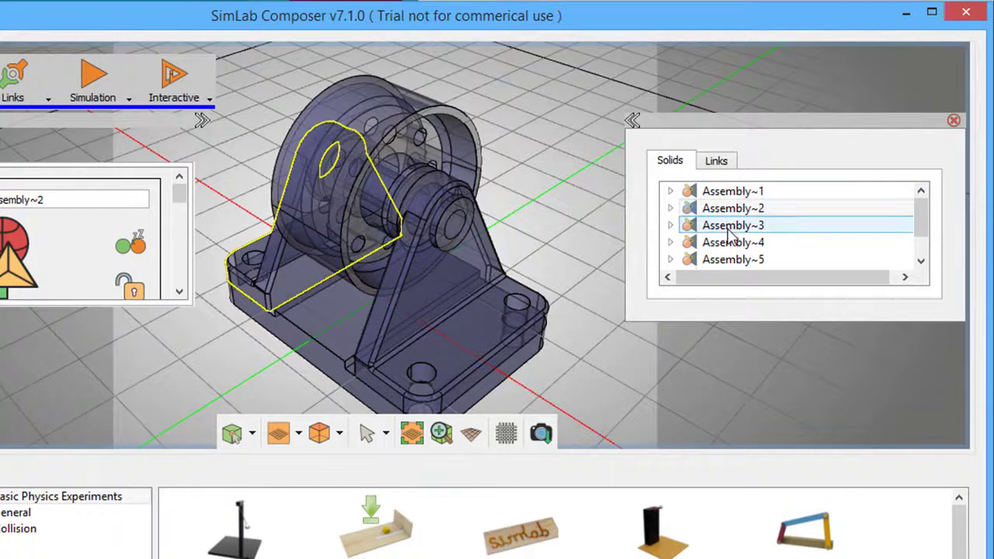
left_click(730, 244)
left_click(730, 244)
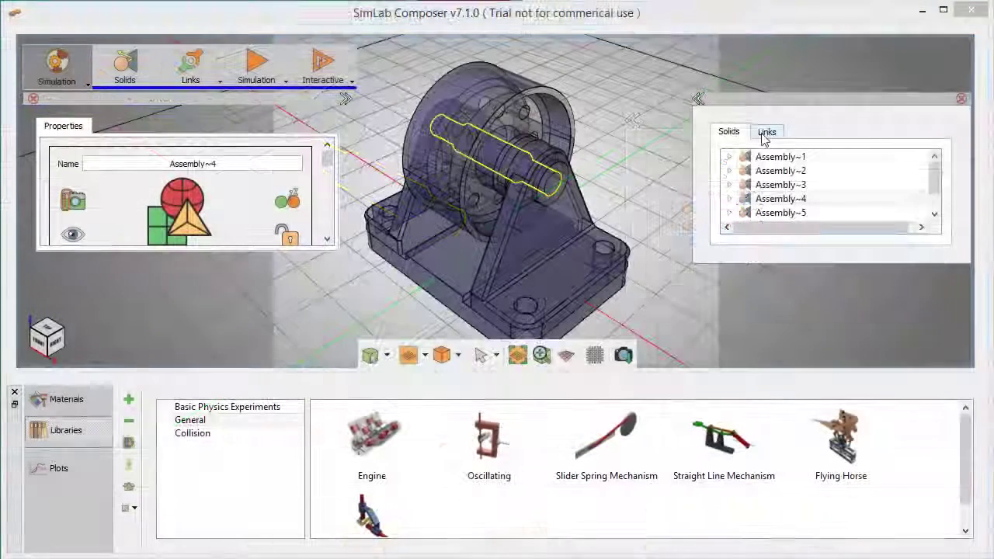
Review the assembly's links list and the general simulation parameters, accepting the parameters as they are.
left_click(716, 160)
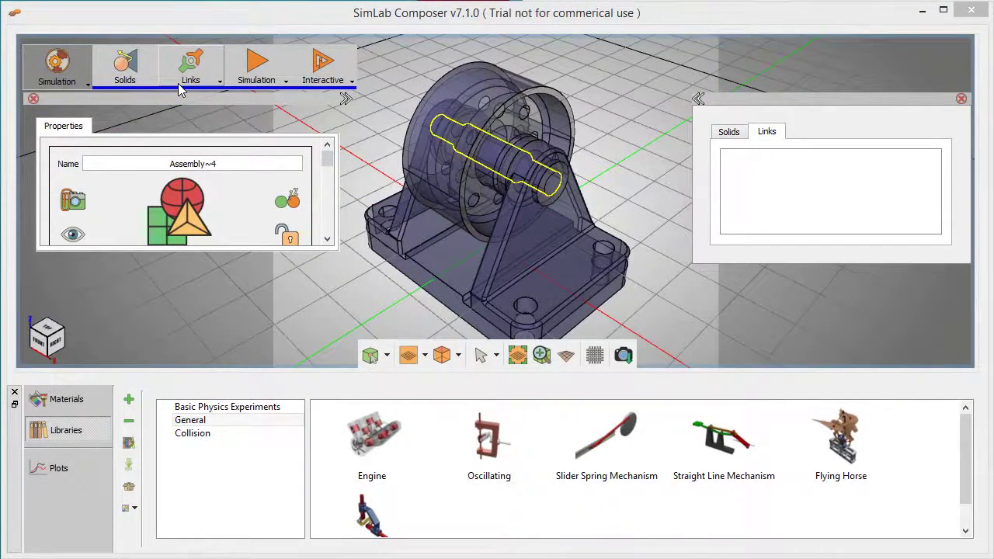
left_click(255, 85)
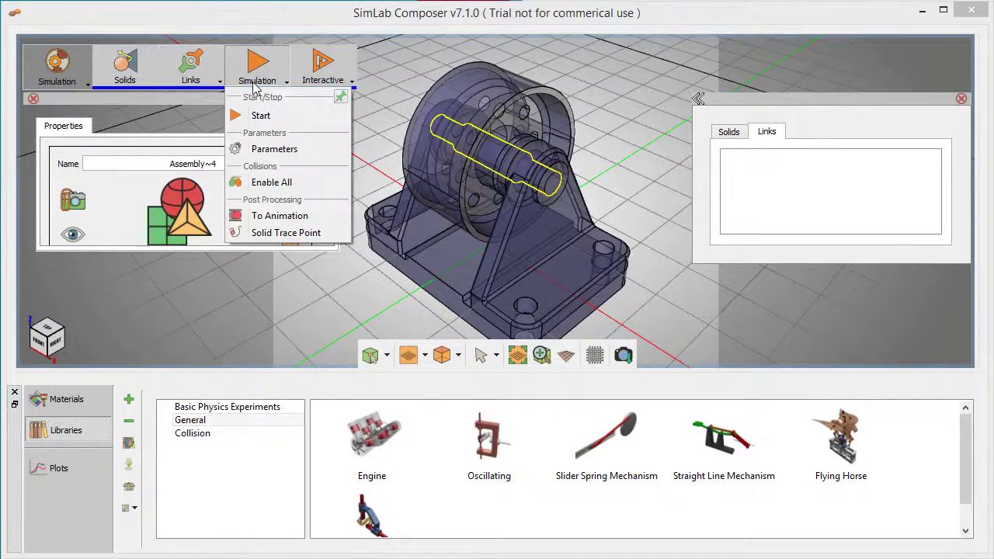
left_click(268, 154)
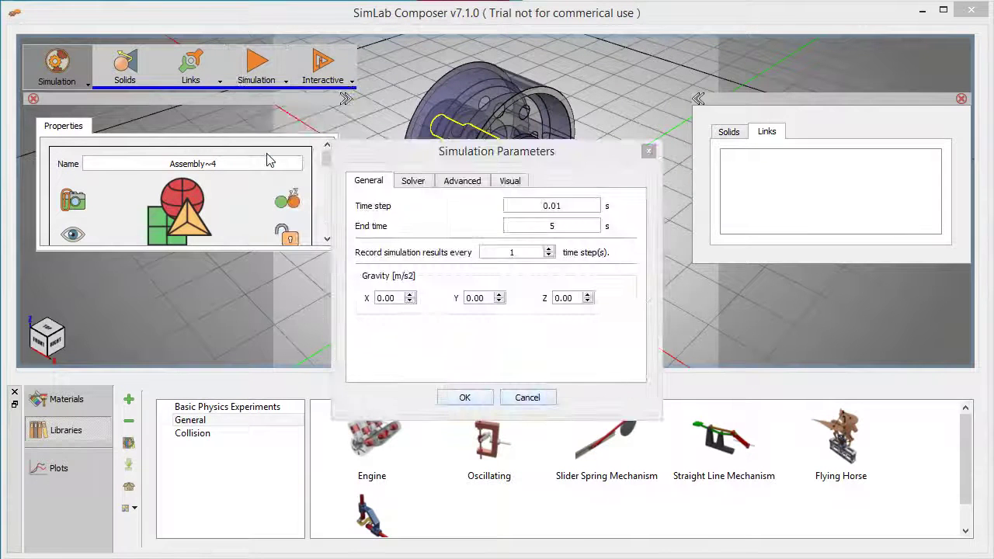
left_click(465, 398)
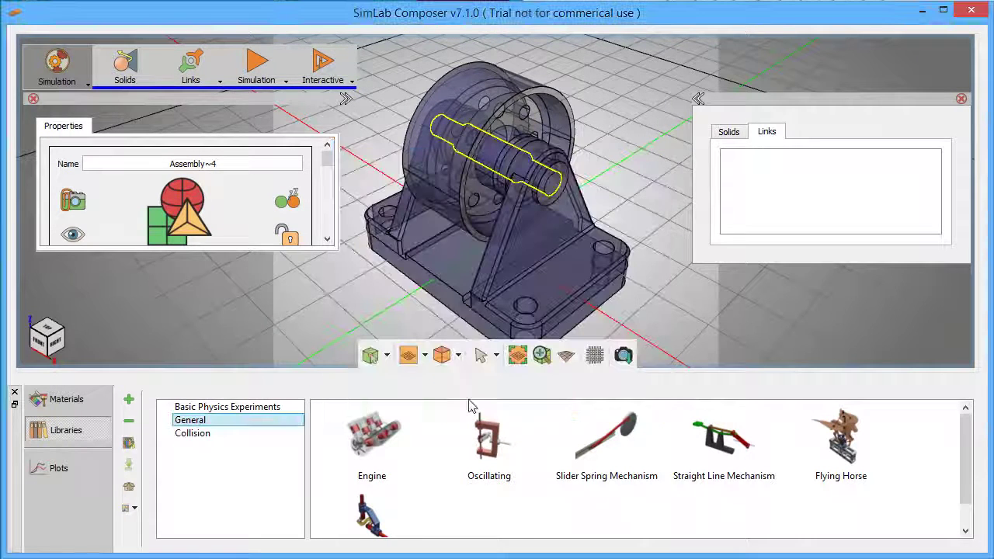
Add a revolute joint to the wheel-and-bracket assembly and bring up its solid selection settings.
left_click(204, 90)
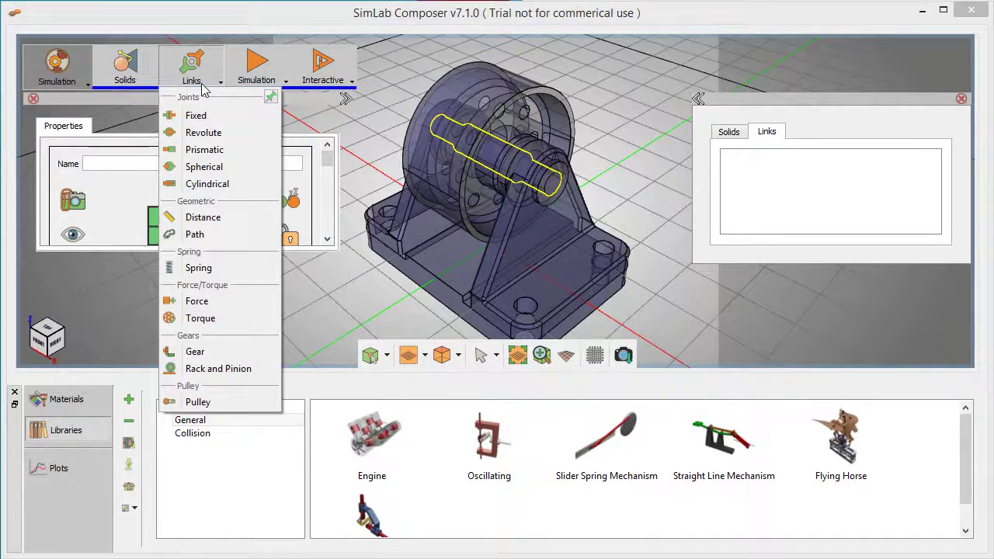
left_click(209, 135)
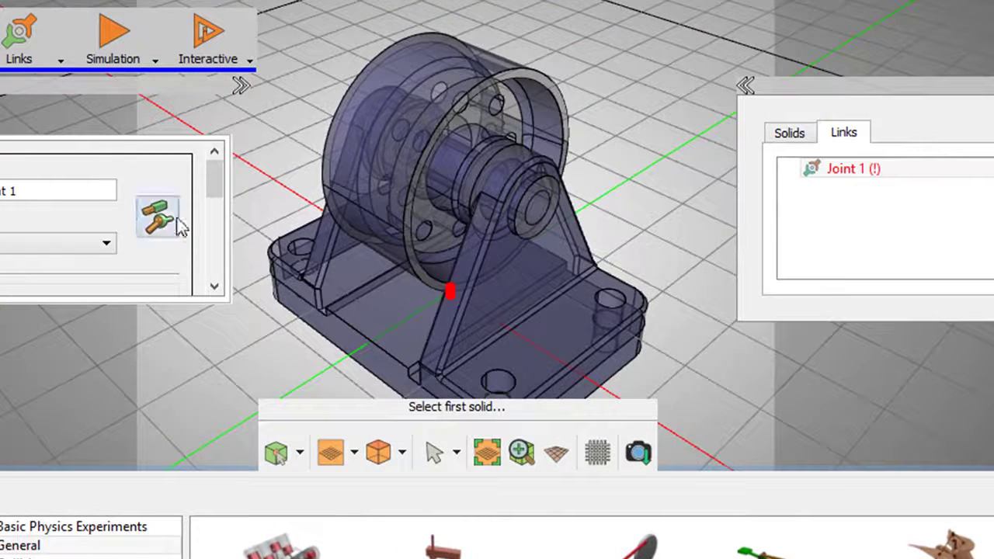
left_click(215, 285)
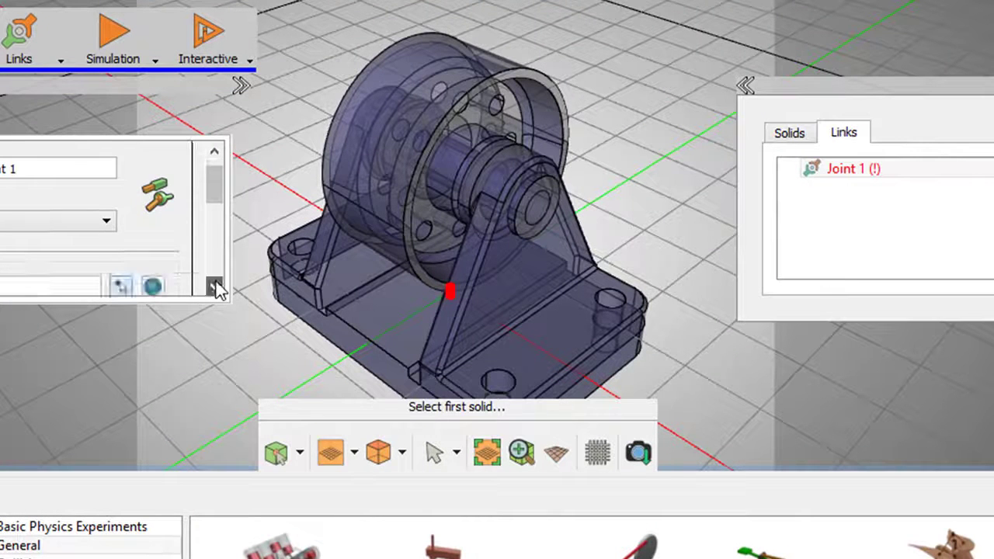
left_click(215, 286)
left_click(215, 286)
left_click(215, 286)
left_click(215, 286)
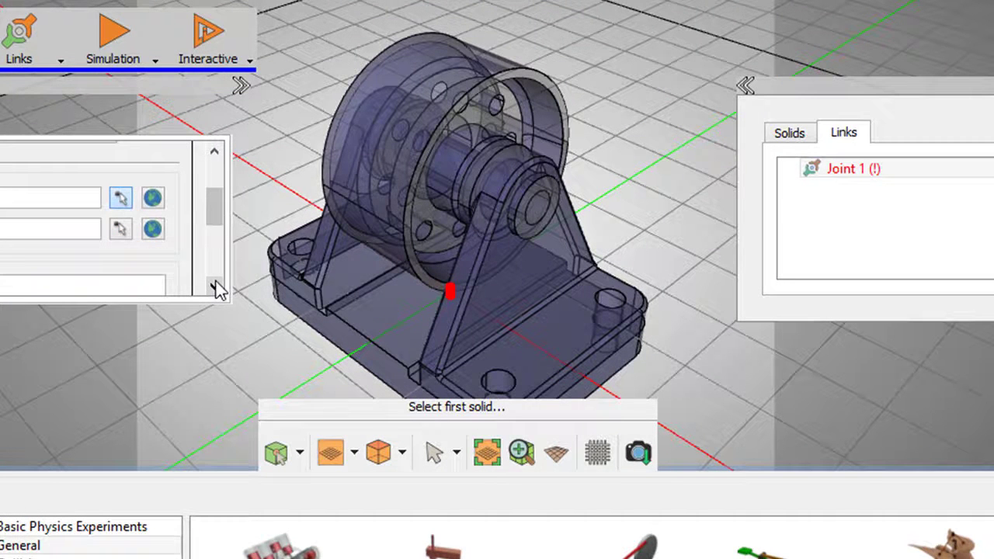
Try to pick the shaft as the revolute joint's first solid, and reselect the joint.
left_click(120, 201)
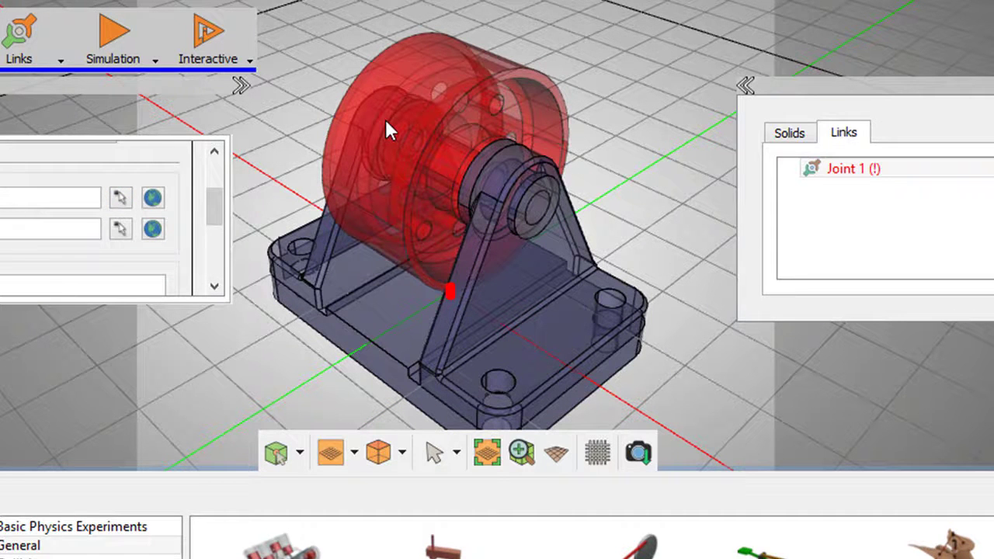
left_click(534, 210)
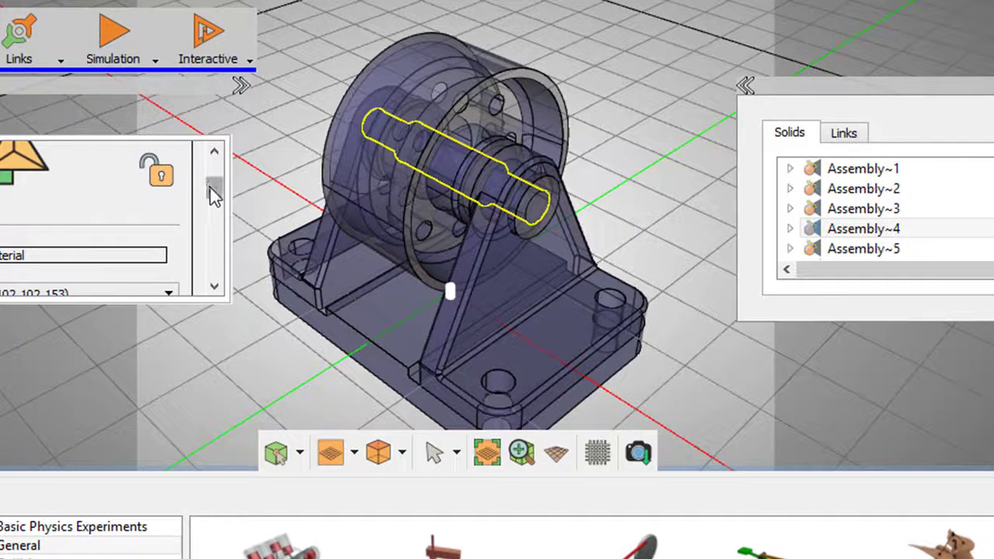
left_click(16, 58)
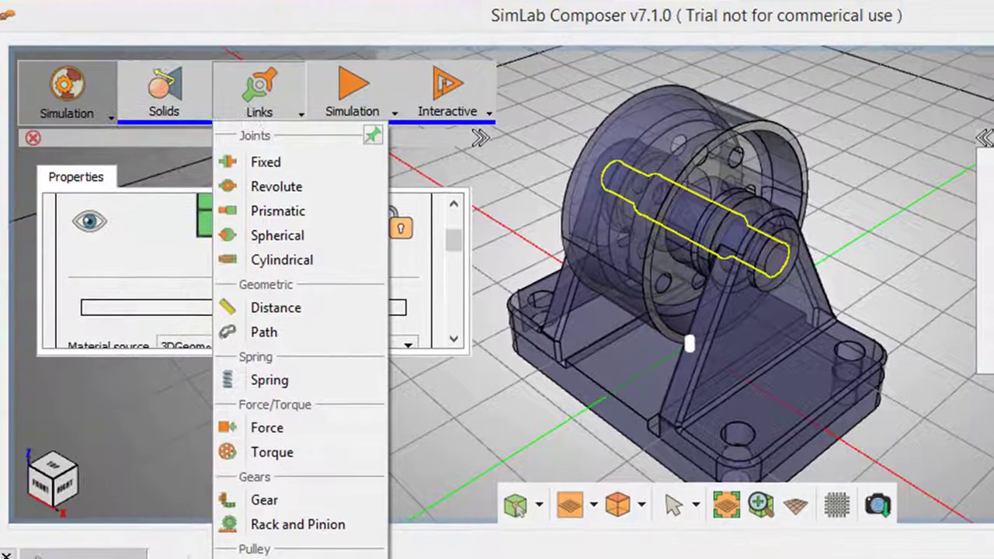
left_click(689, 344)
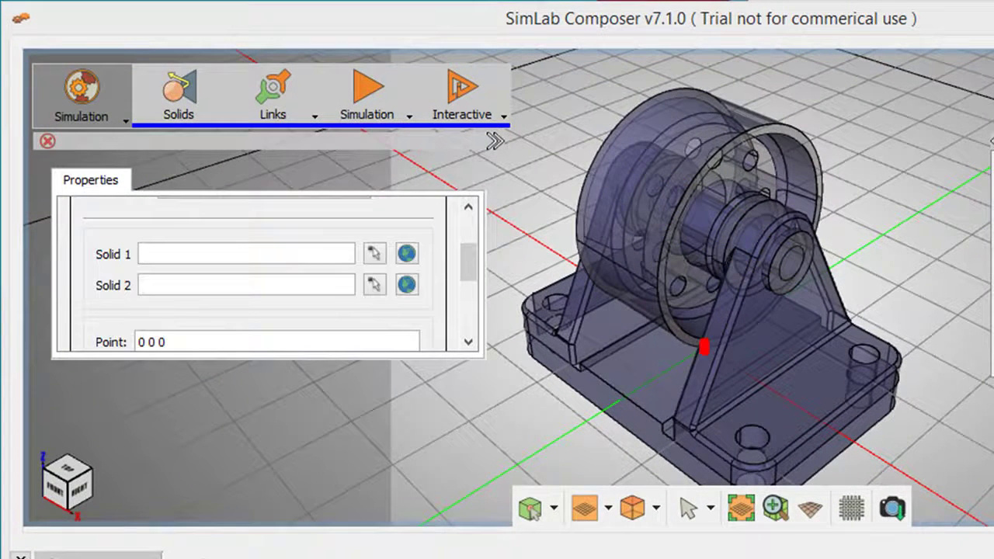
Assign the ground as the joint's Solid 1 and the large wheel, Assembly~5, as its Solid 2.
left_click(415, 256)
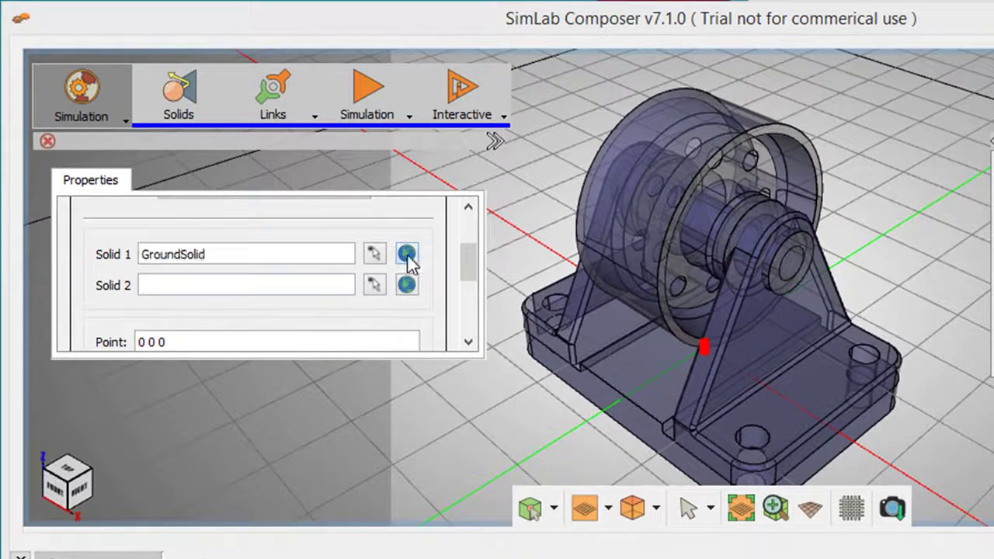
left_click(794, 264)
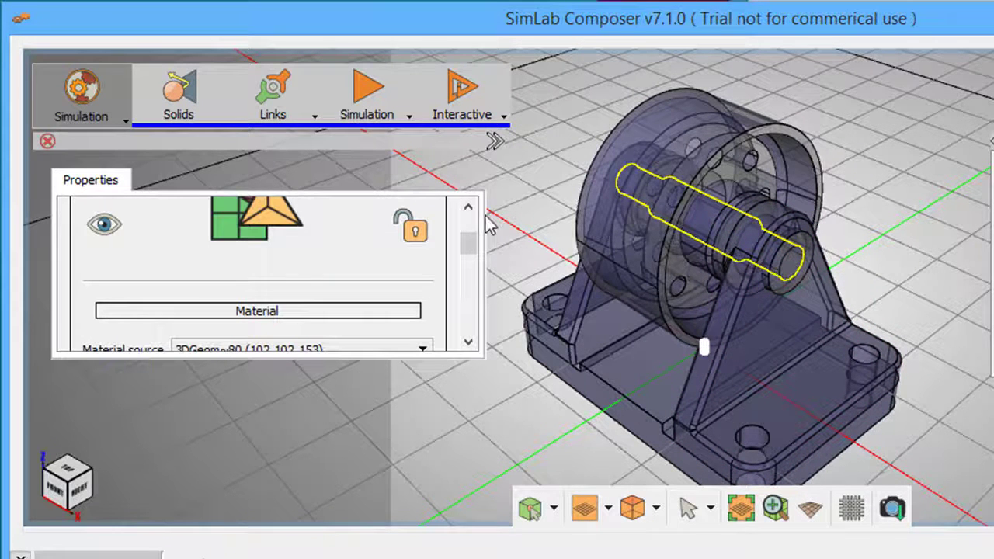
key("Escape")
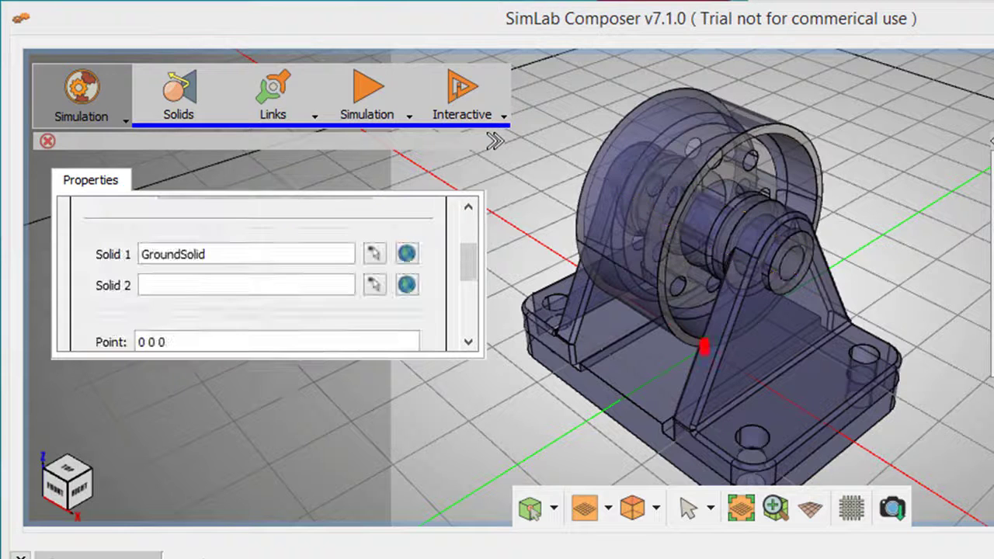
left_click(375, 285)
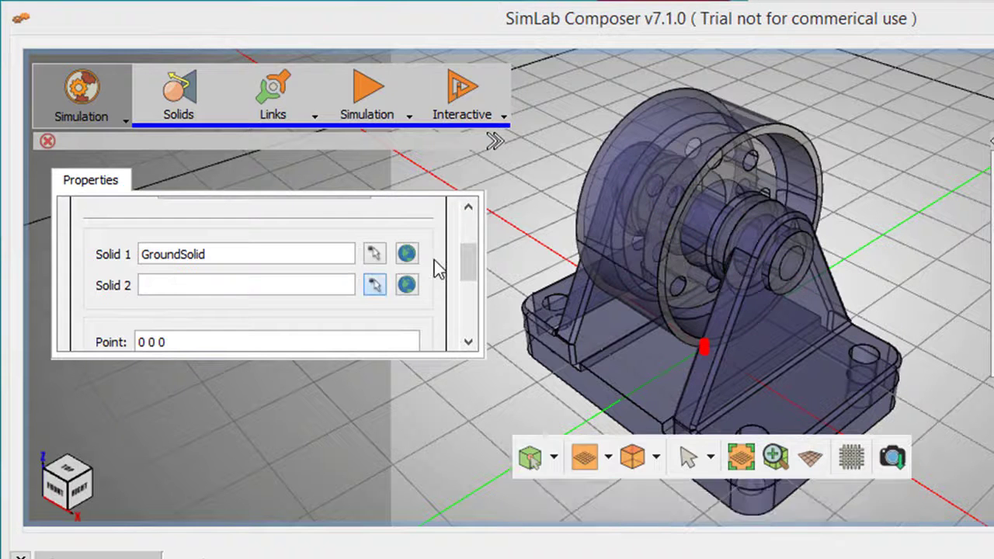
left_click(601, 206)
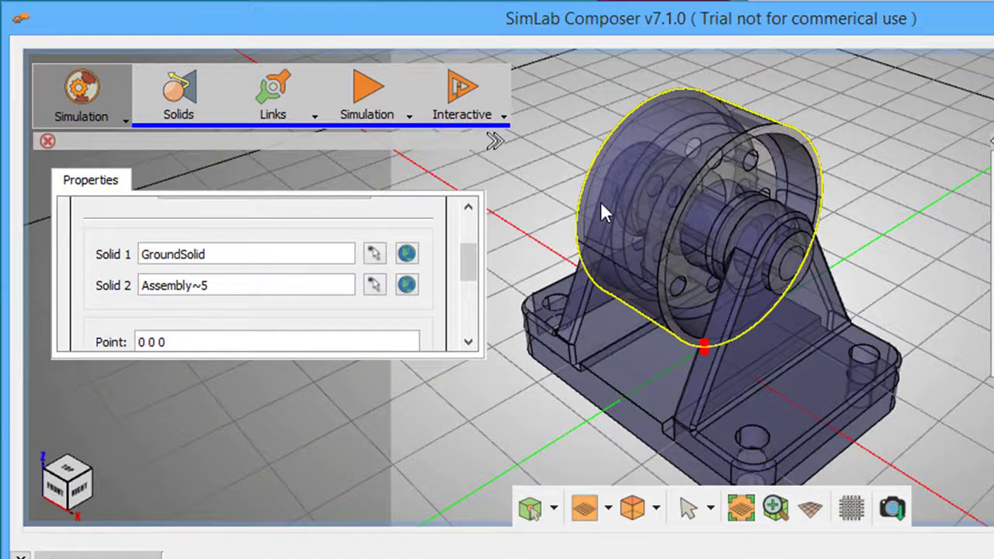
Locate the joint on the circular edge around the shaft's front end, at point 0.2769 0 0.398 with axis 1 0 0.
left_click(469, 342)
left_click(468, 341)
left_click(468, 341)
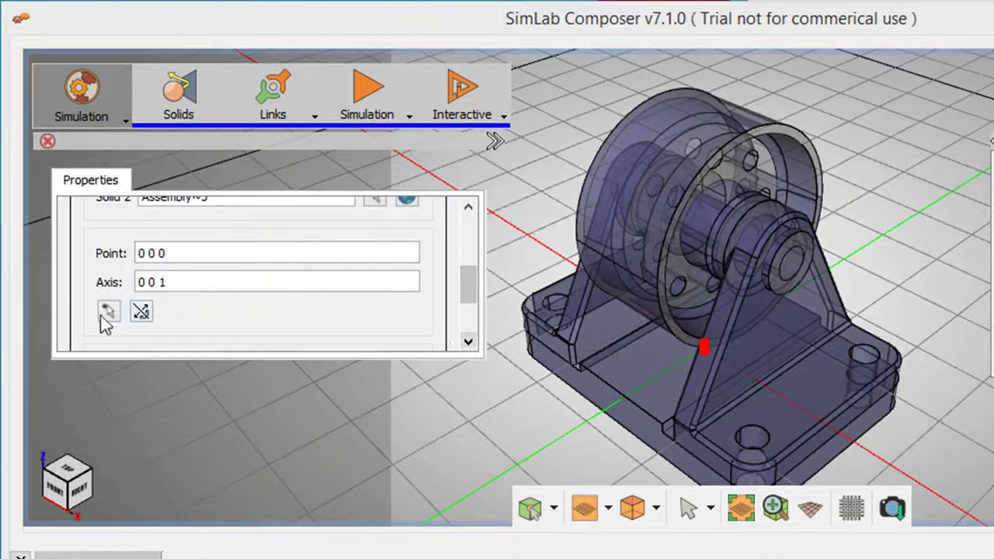
left_click(108, 312)
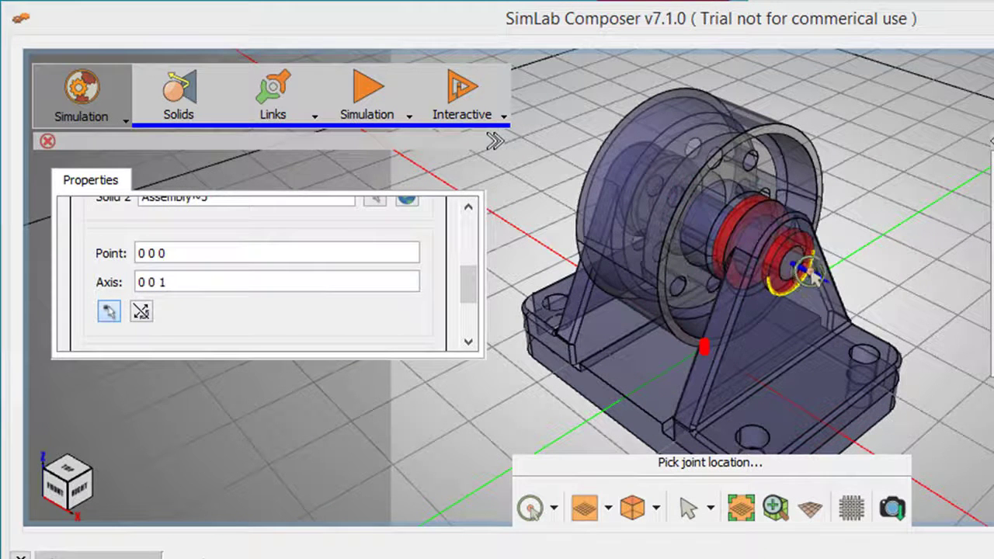
left_click(810, 278)
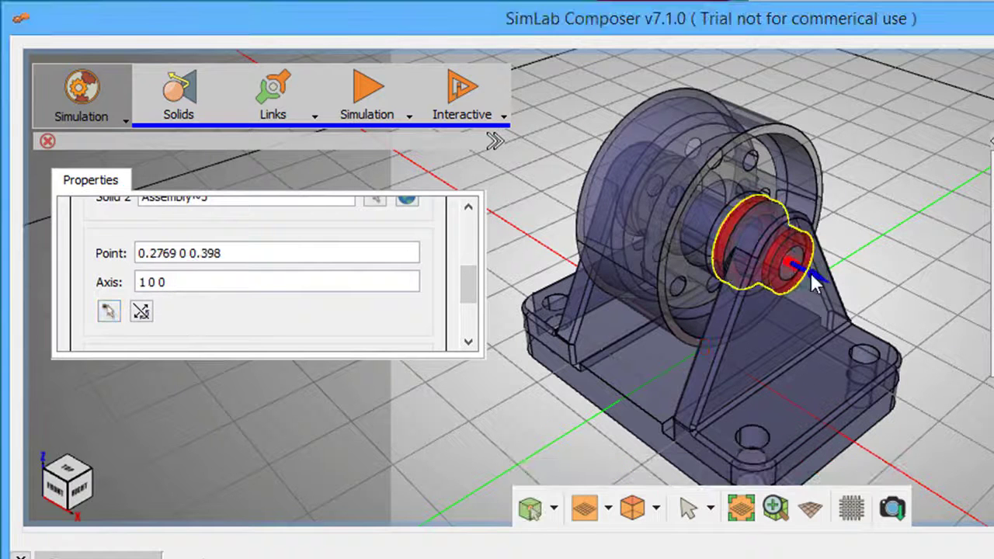
Enable the revolute joint's motor and bring its speed control setting into reach.
left_click(468, 341)
left_click(469, 341)
left_click(469, 341)
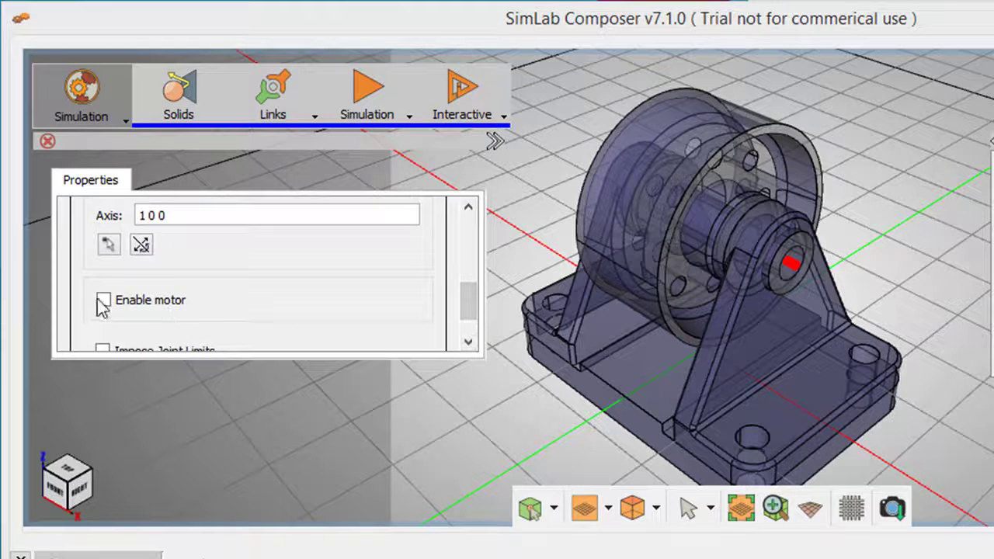
left_click(103, 299)
left_click(468, 341)
left_click(468, 341)
left_click(469, 341)
Define the motor's speed in rad/s as a Constant motion function with a value of 1.
left_click(345, 332)
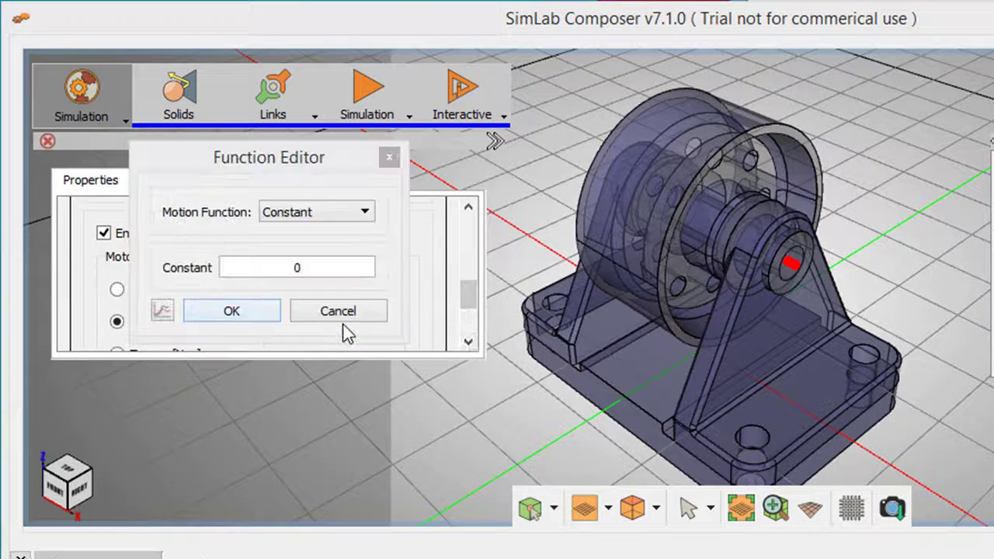
left_click(319, 269)
double_click(275, 269)
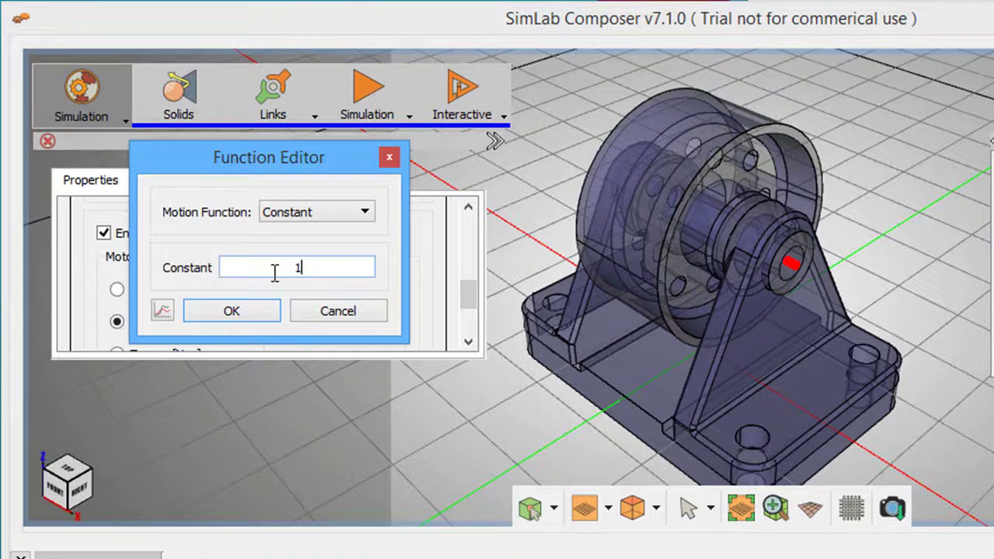
left_click(236, 315)
left_click(469, 342)
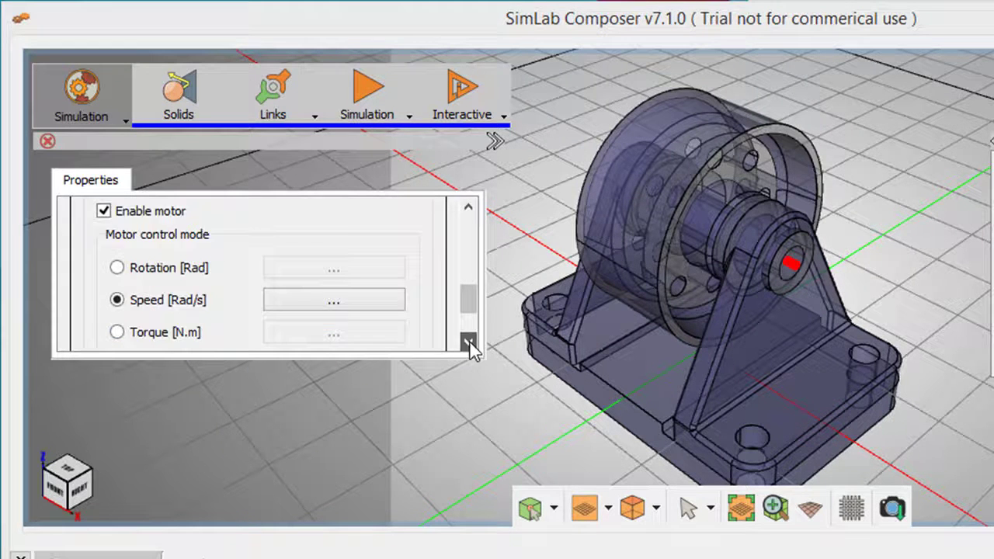
left_click(469, 342)
left_click(469, 342)
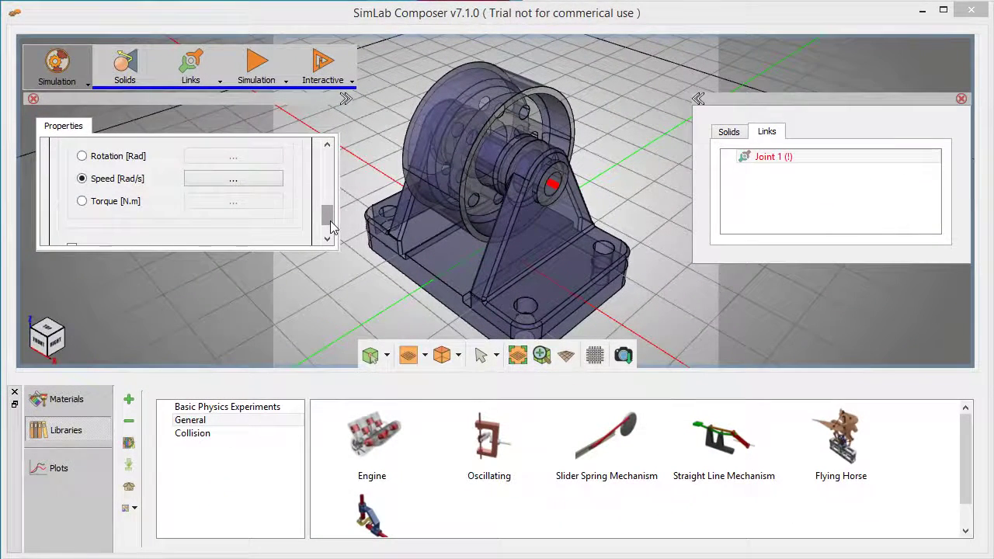
Start the simulation of the motorised wheel-and-bracket assembly.
left_click(250, 88)
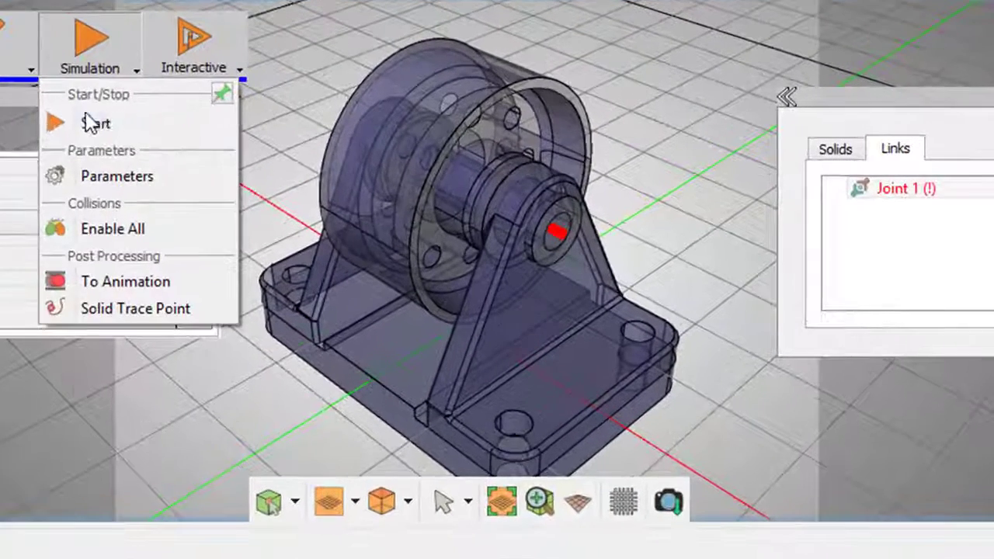
left_click(254, 112)
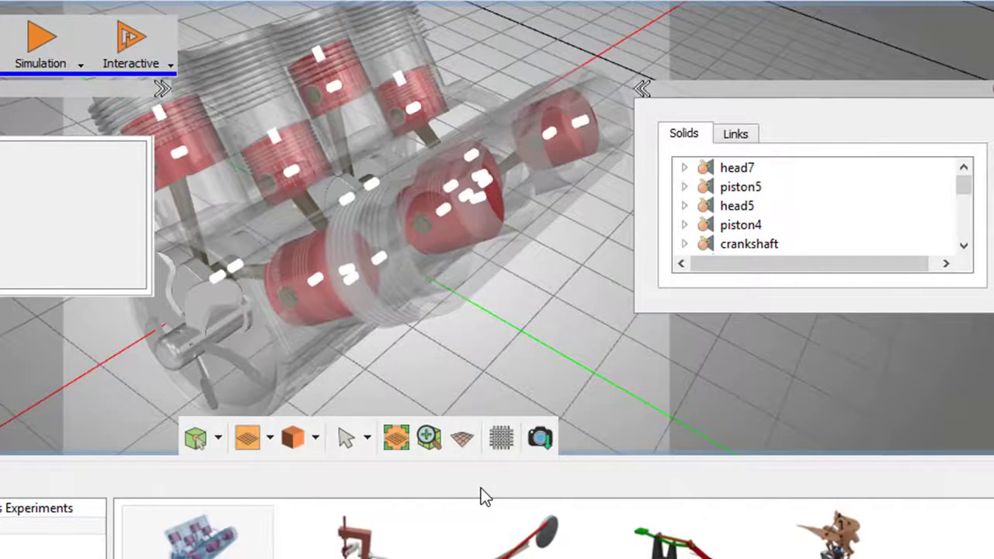
Run the V8 engine's motion simulation and view the moving pistons from several angles.
left_click(69, 67)
left_click(61, 114)
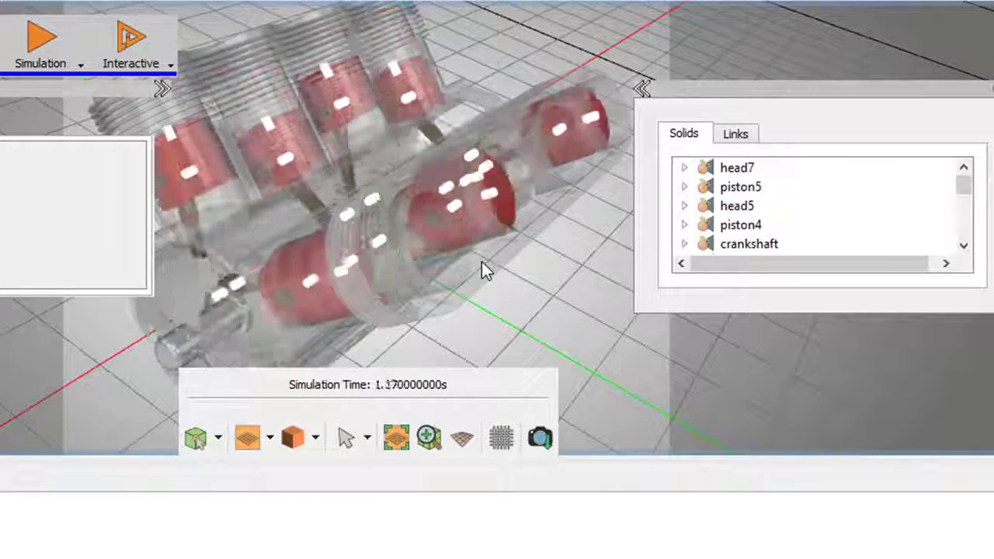
left_click_drag(482, 261, 263, 264)
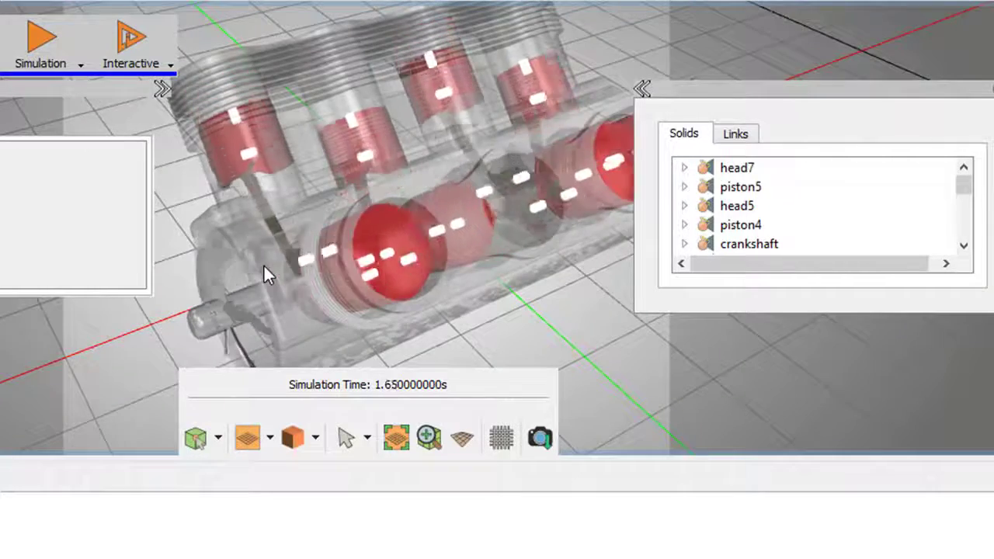
left_click_drag(438, 265, 240, 271)
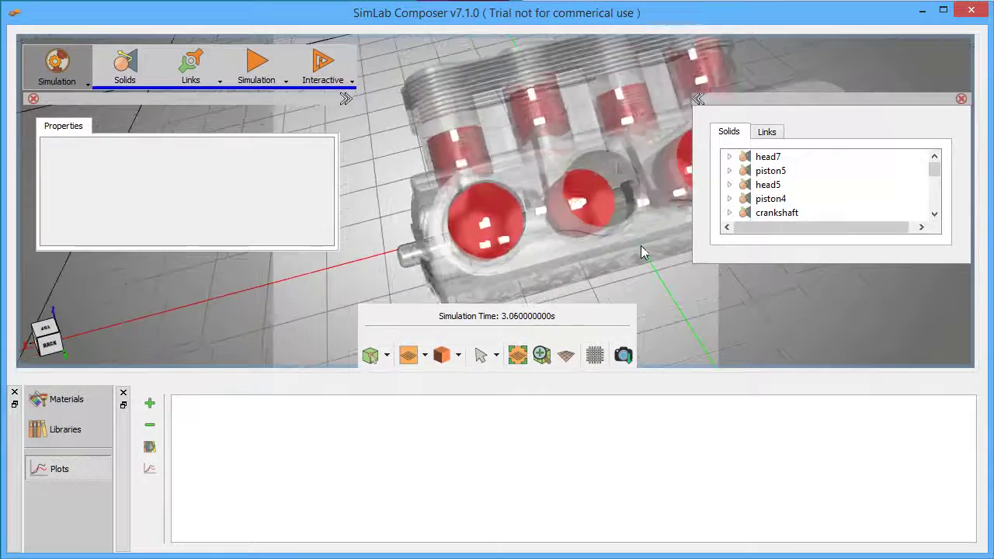
left_click_drag(640, 246, 665, 251)
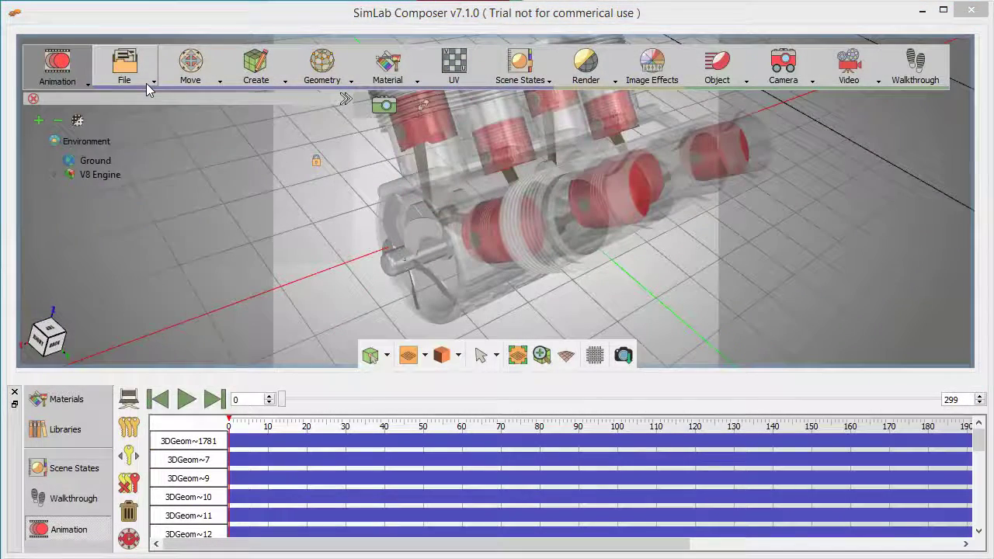
Review the export and sharing options for the V8 engine scene, including 3D PDF and iPad/Android.
left_click(147, 87)
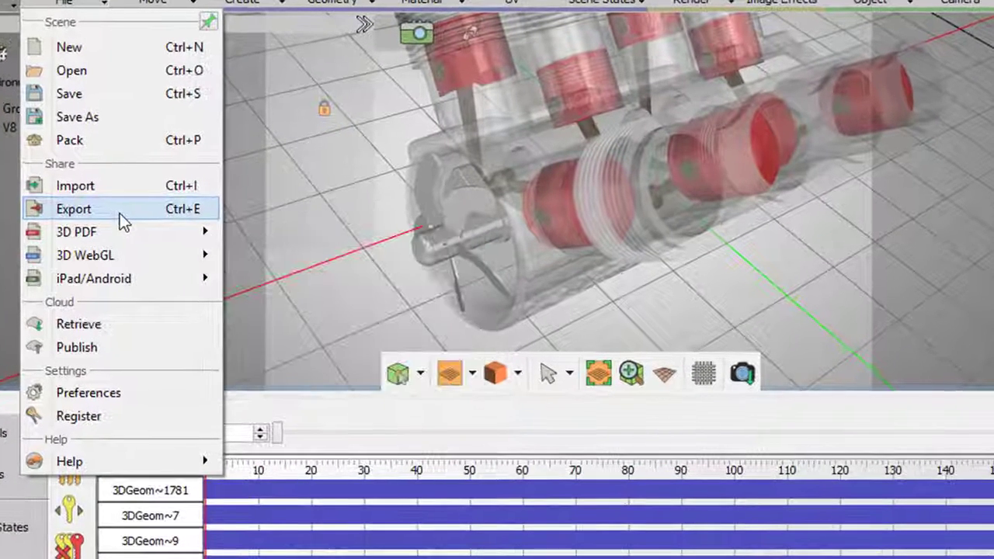
mouse_move(125, 241)
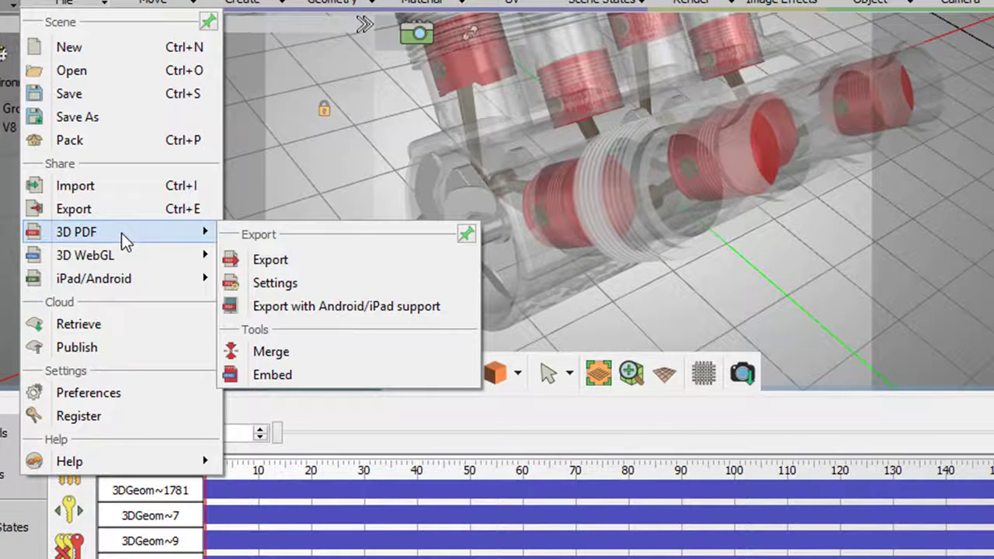
mouse_move(129, 281)
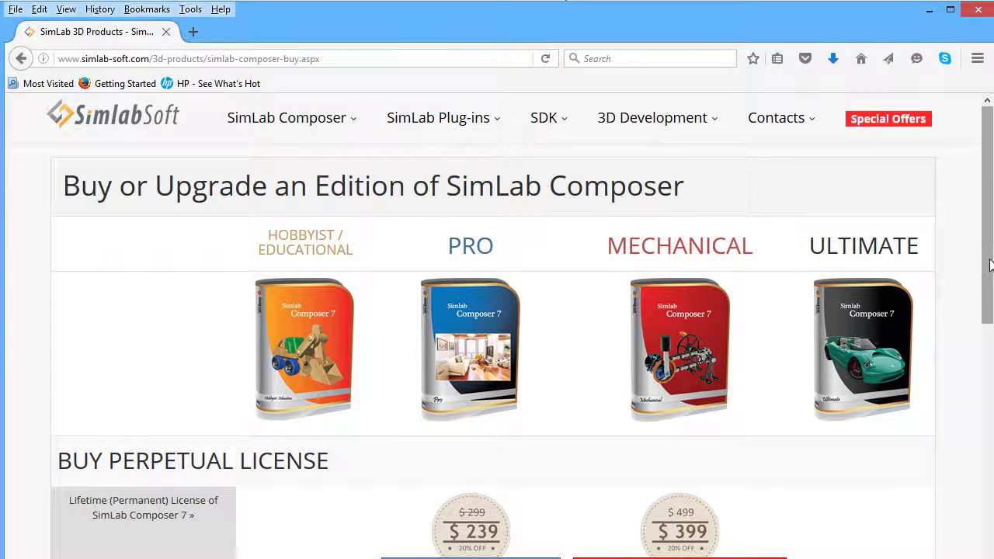
Switch to the browser and look through the editions and prices on the SimLab Composer purchase page.
scroll(989, 265, "down", 5)
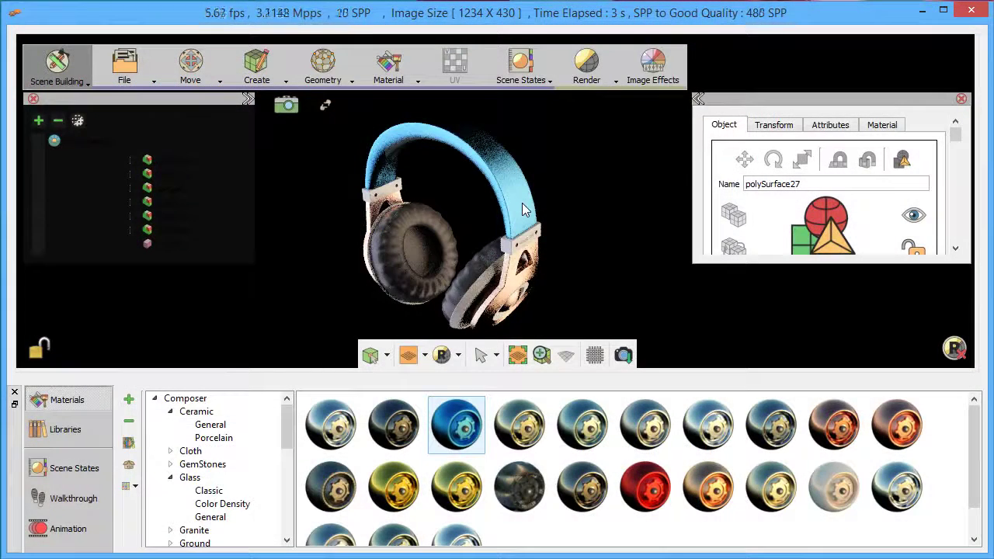
Switch to SimLab Composer and apply the Gold Pink metal material to the headphones' headband.
left_click_drag(456, 486, 479, 336)
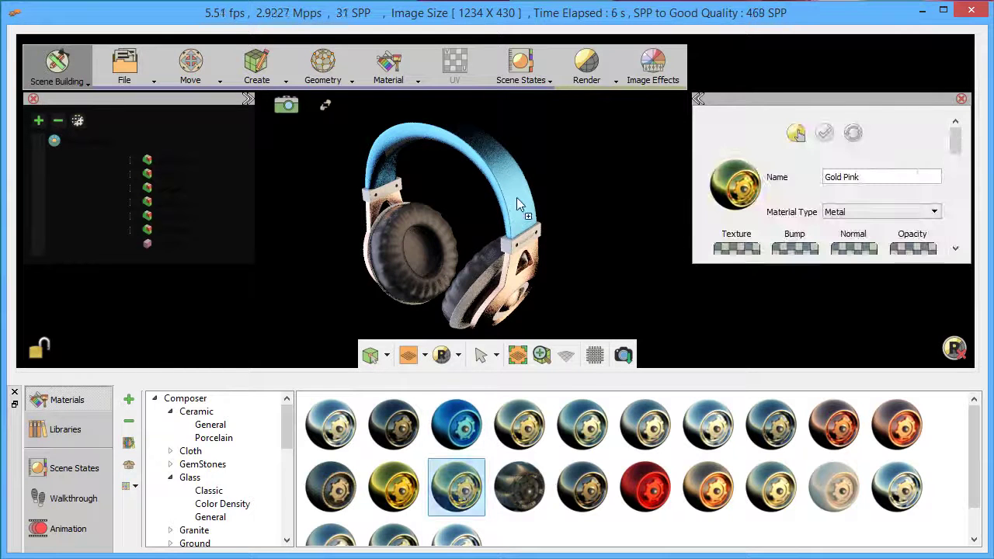
left_click_drag(517, 199, 519, 204)
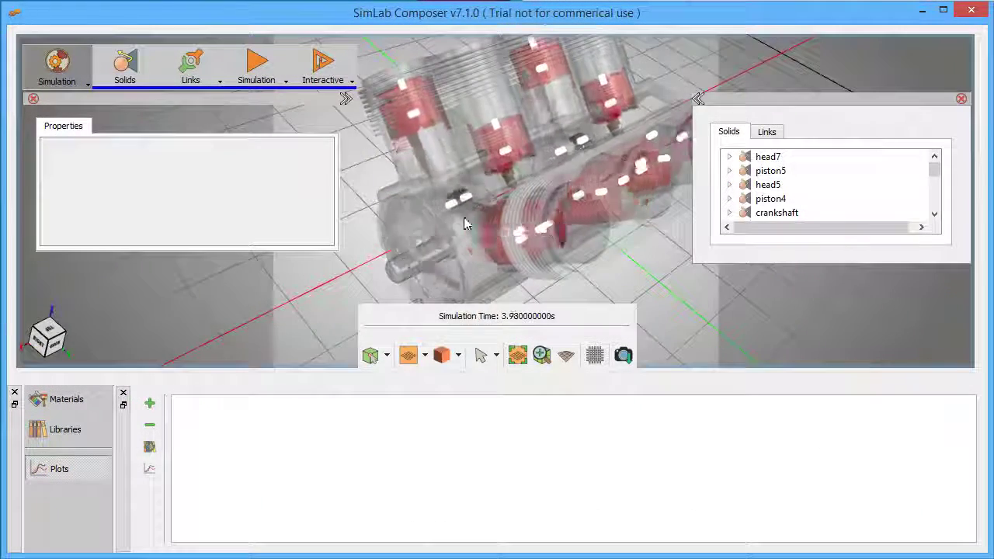
View the running V8 engine simulation from the crankshaft end and stop it.
left_click_drag(462, 224, 666, 248)
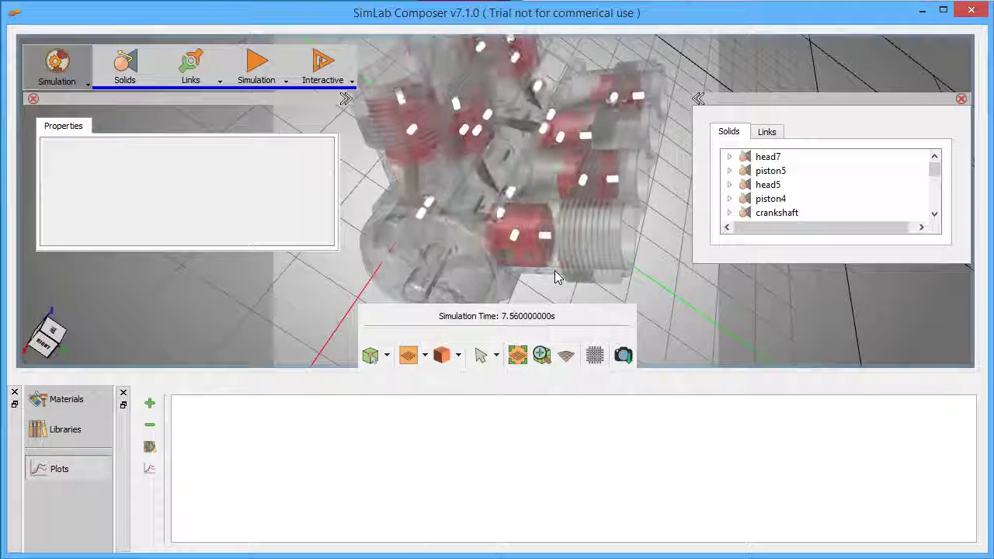
left_click(257, 68)
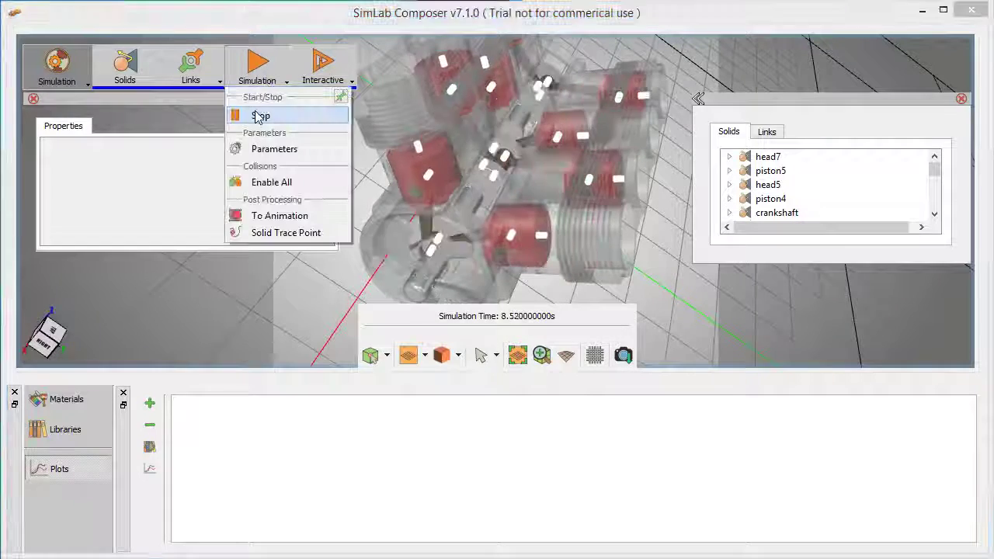